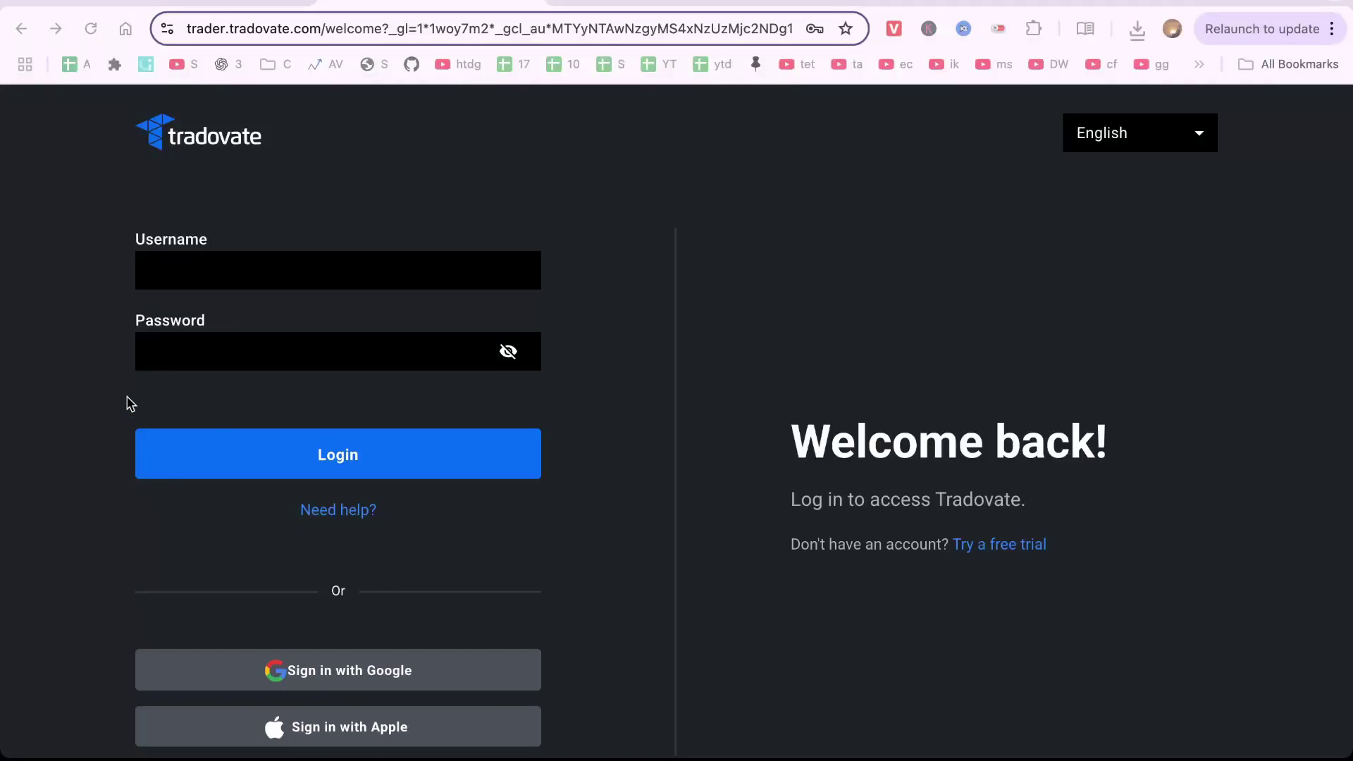
- Bring the browser forward, visit tradovate.com, then return to the TradingView Euro E-mini Futures chart
left_click(3, 388)
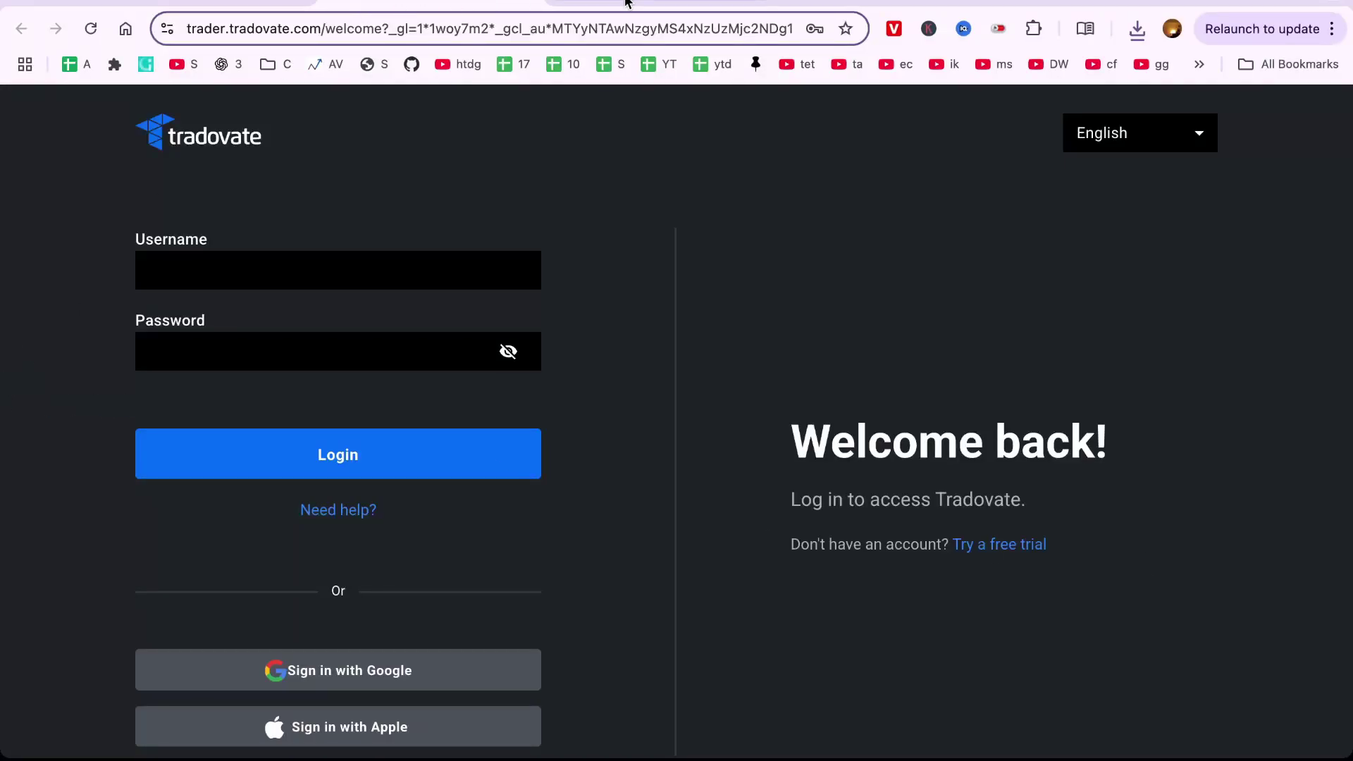
left_click(236, 7)
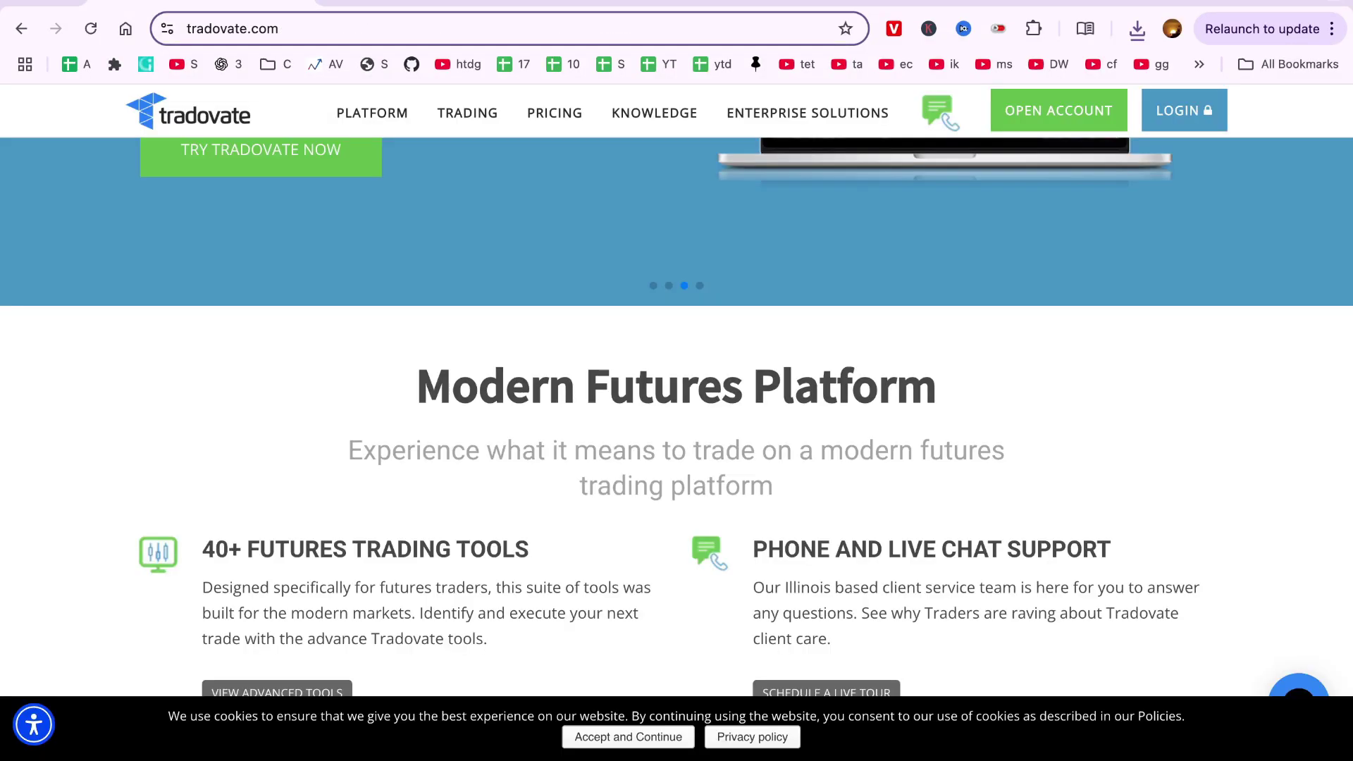
left_click(633, 3)
left_click(814, 6)
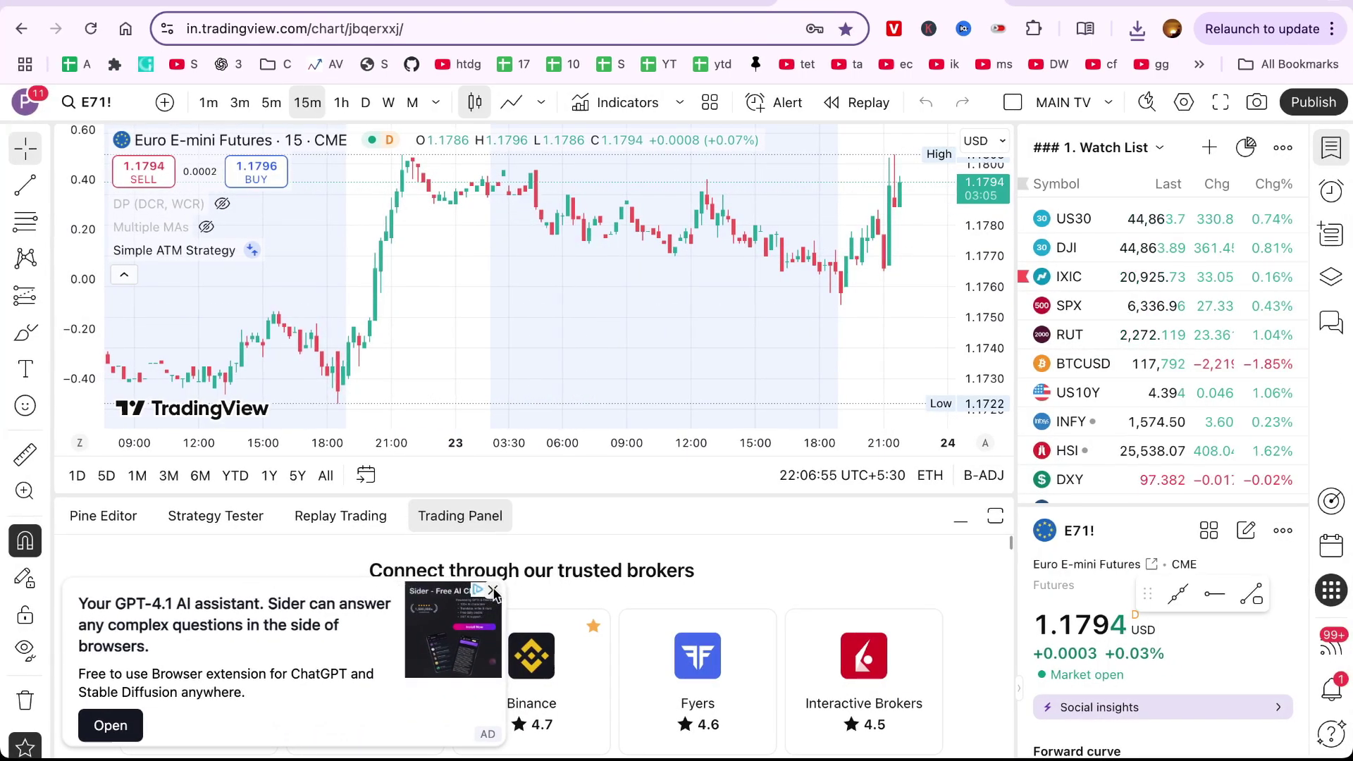
- Close the Sider ad, scroll the broker grid to Tradovate, then switch to the Tradovate tab
left_click(494, 591)
scroll(563, 640, "down", 3)
scroll(564, 640, "down", 3)
scroll(564, 640, "down", 3)
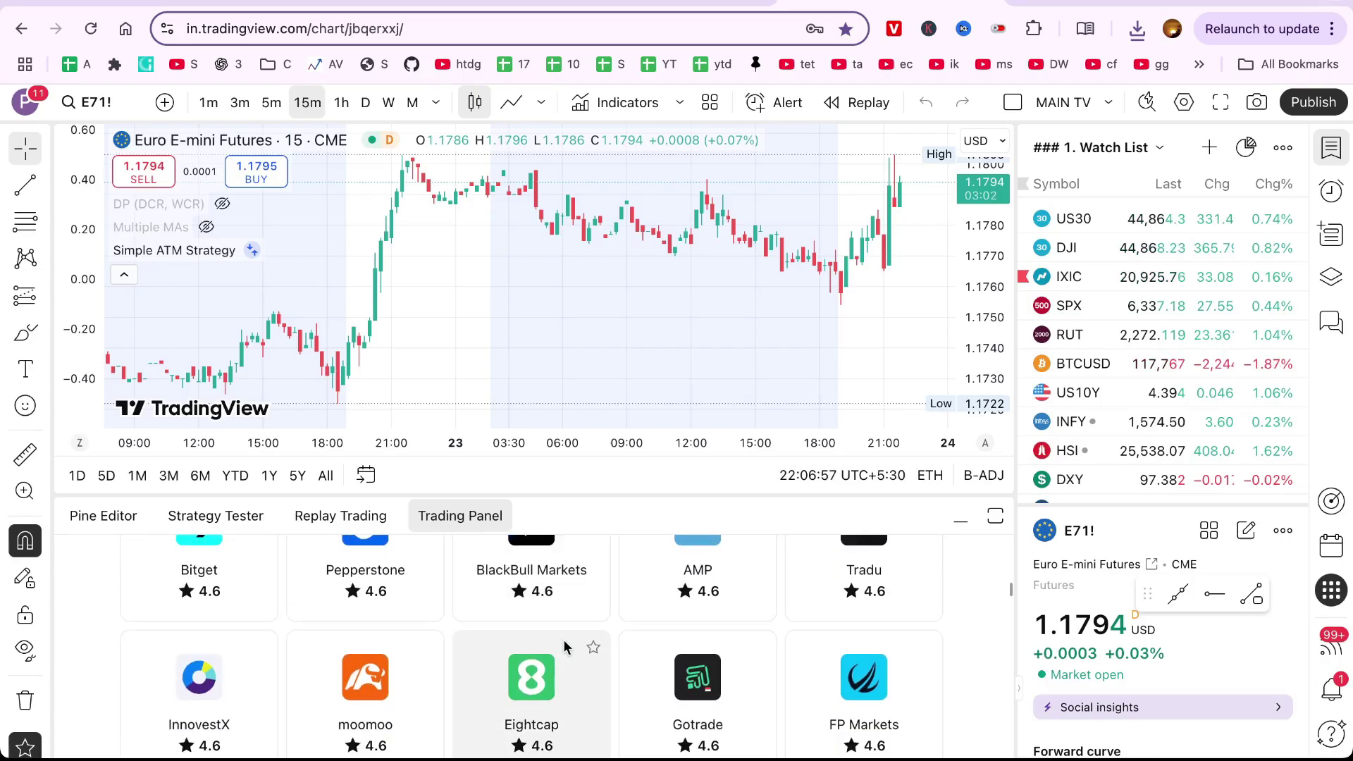
scroll(564, 640, "up", 1)
scroll(564, 640, "down", 1)
scroll(563, 640, "down", 2)
scroll(564, 639, "down", 2)
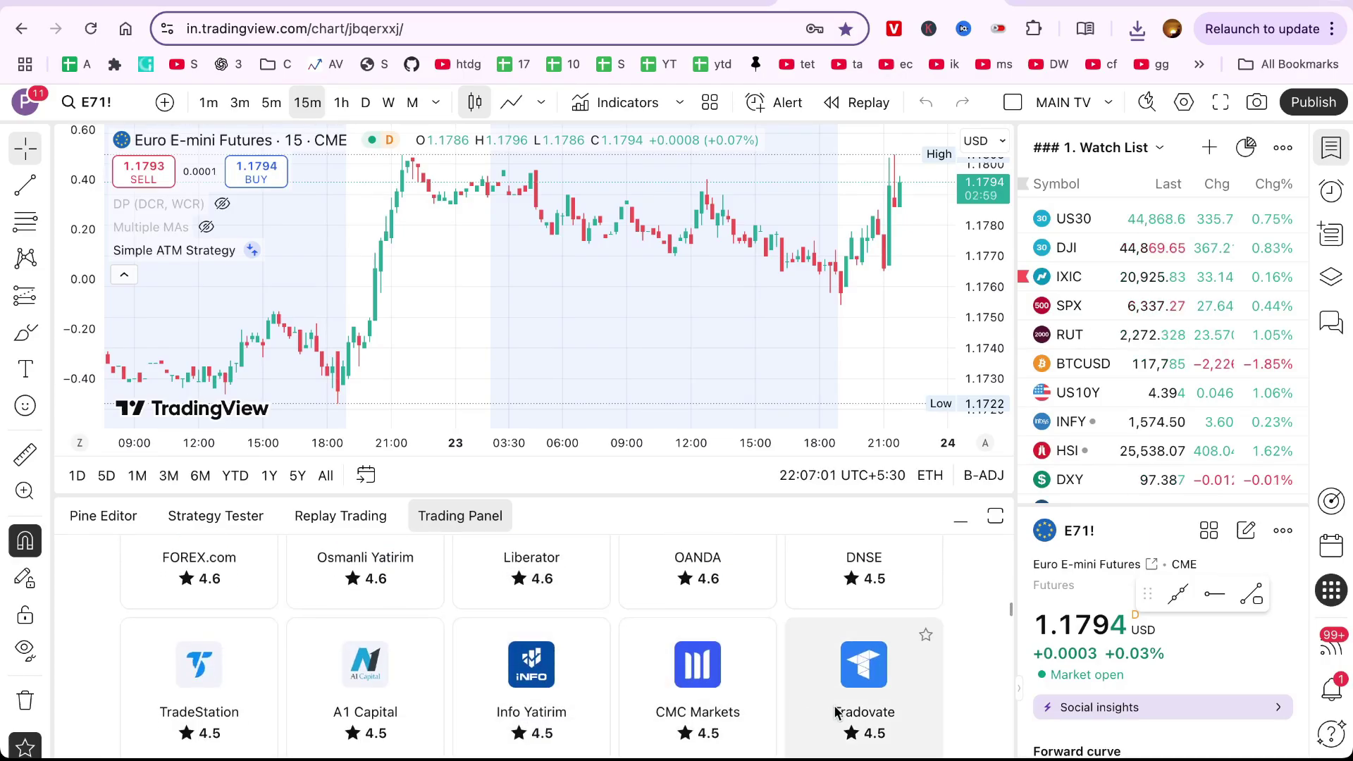
scroll(836, 713, "down", 1)
key("ctrl+Tab")
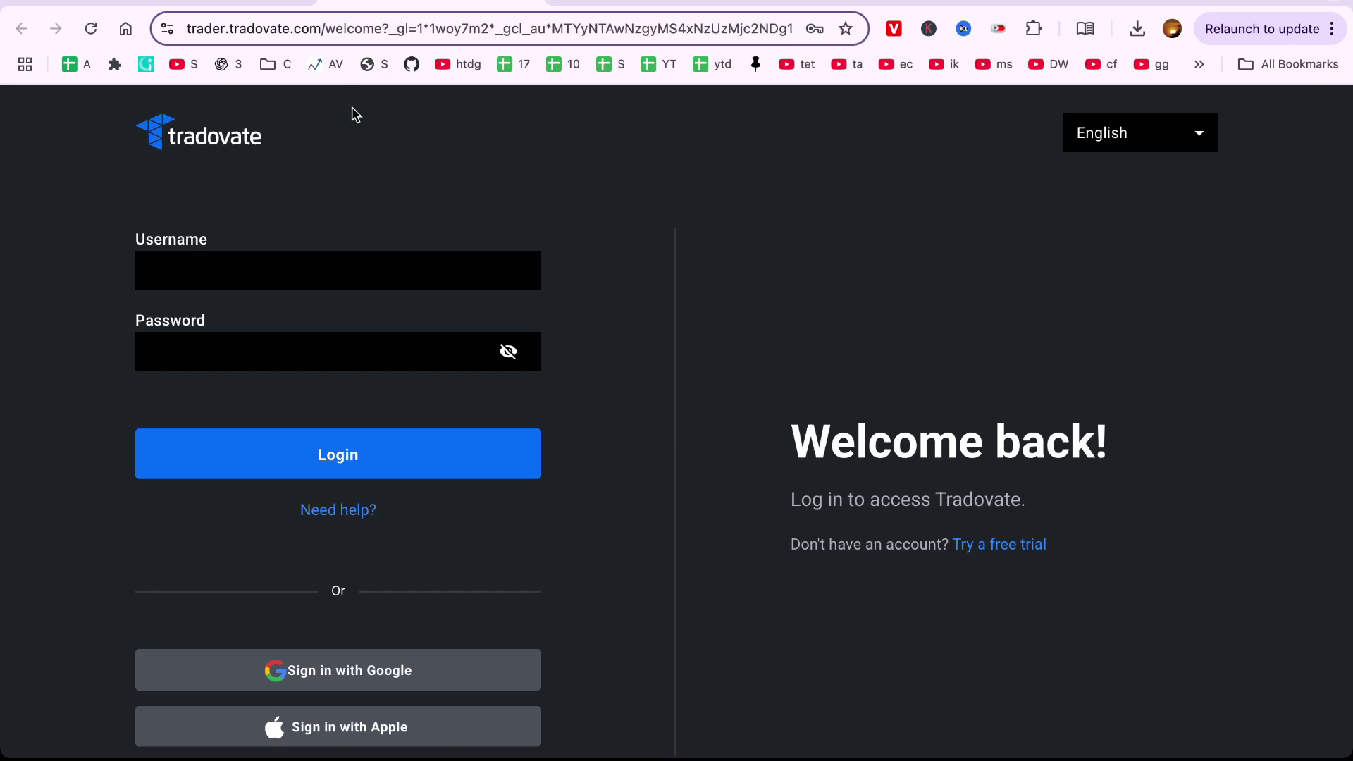
- Scroll the Tradovate login page down to its app-download section and back to the sign-in form
scroll(888, 465, "down", 2)
scroll(416, 500, "down", 3)
scroll(326, 462, "down", 2)
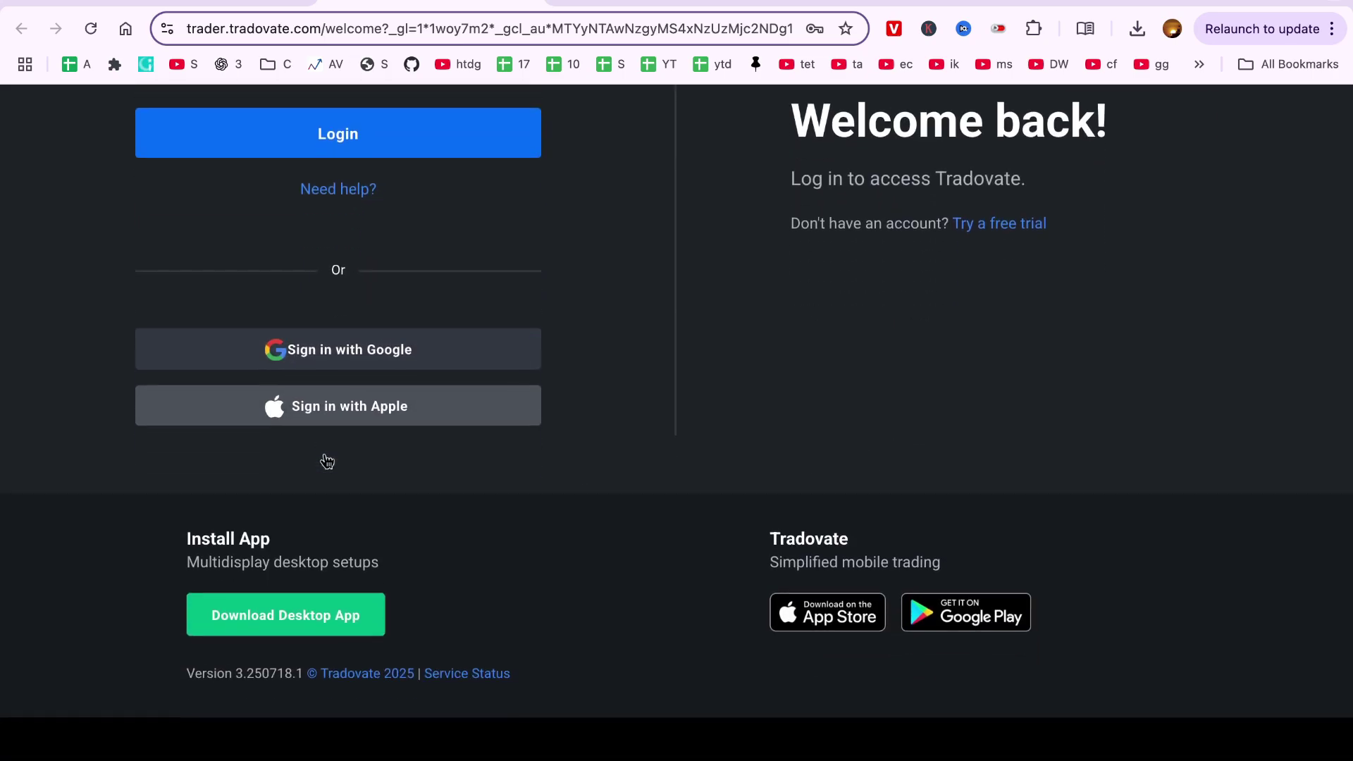
scroll(782, 387, "up", 5)
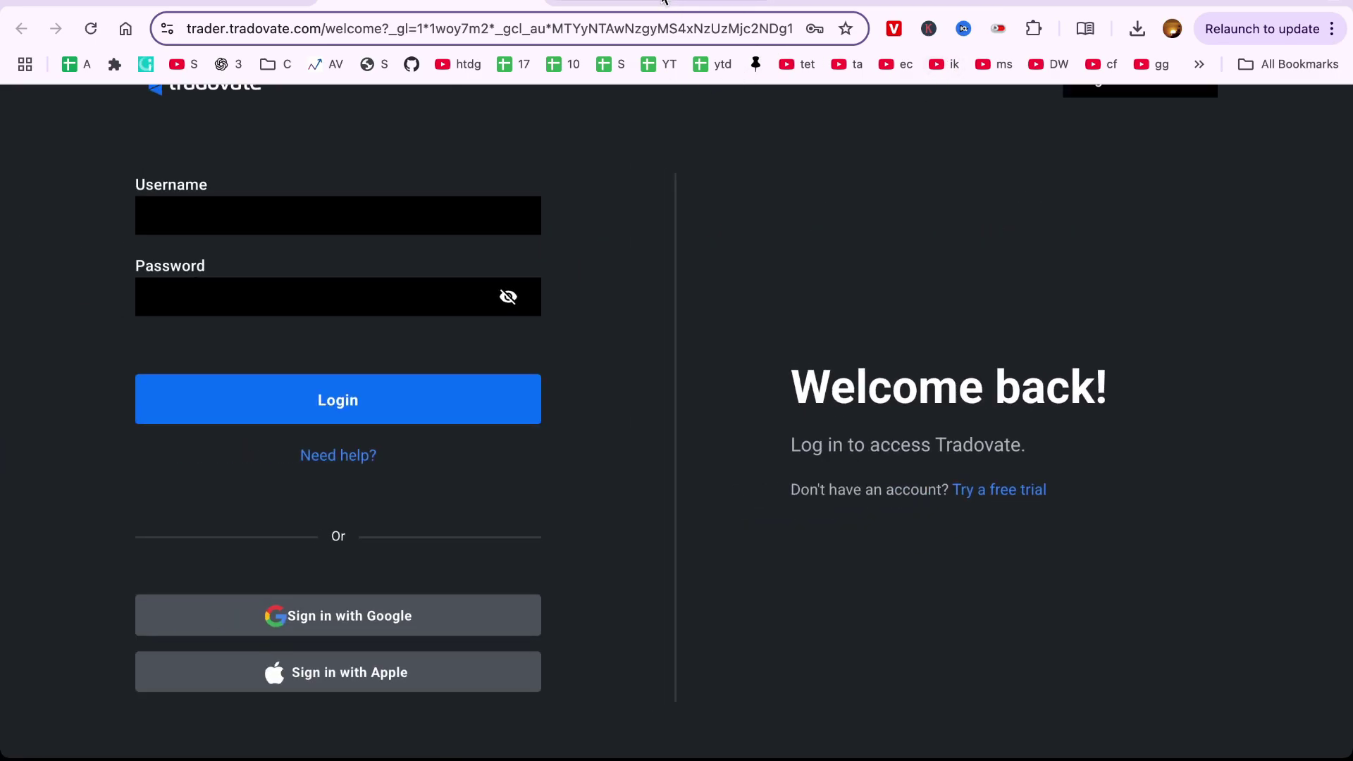
left_click(822, 1)
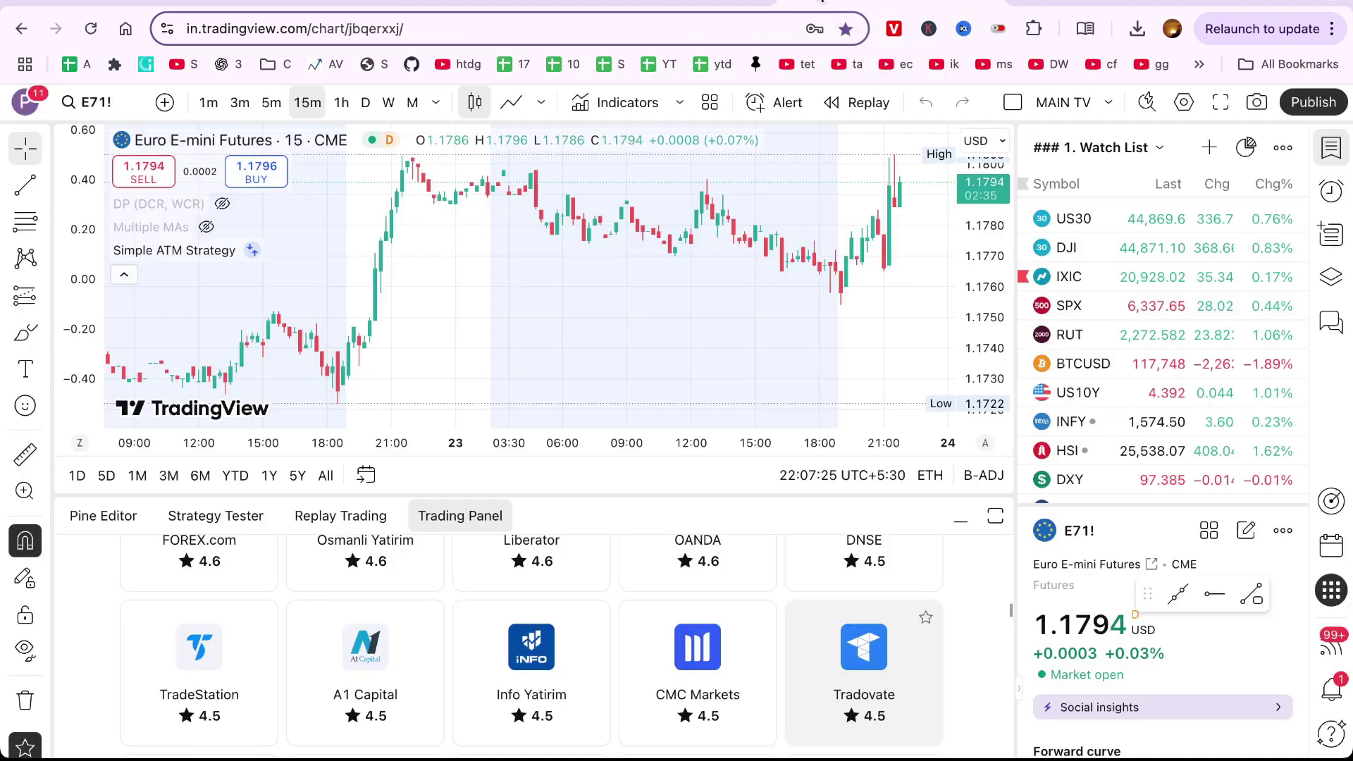
left_click(693, 2)
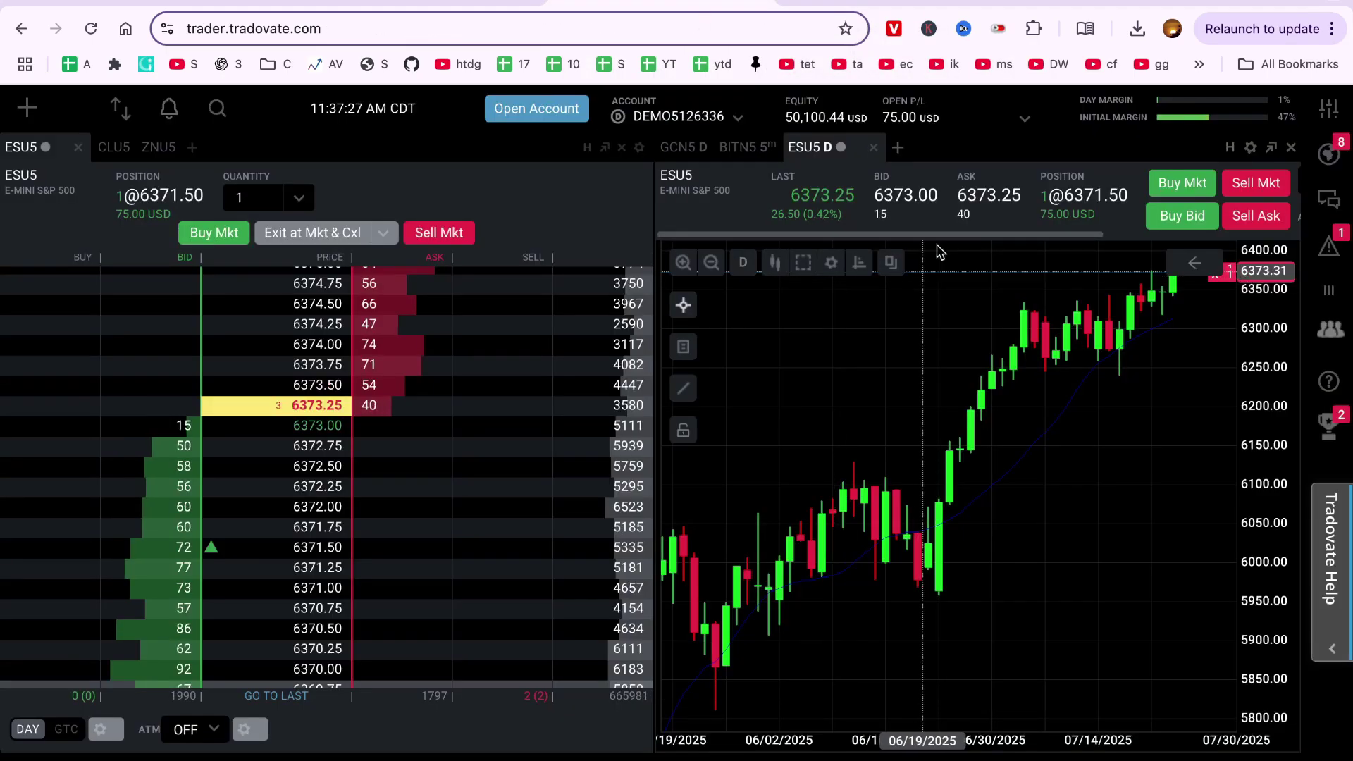
left_click(909, 2)
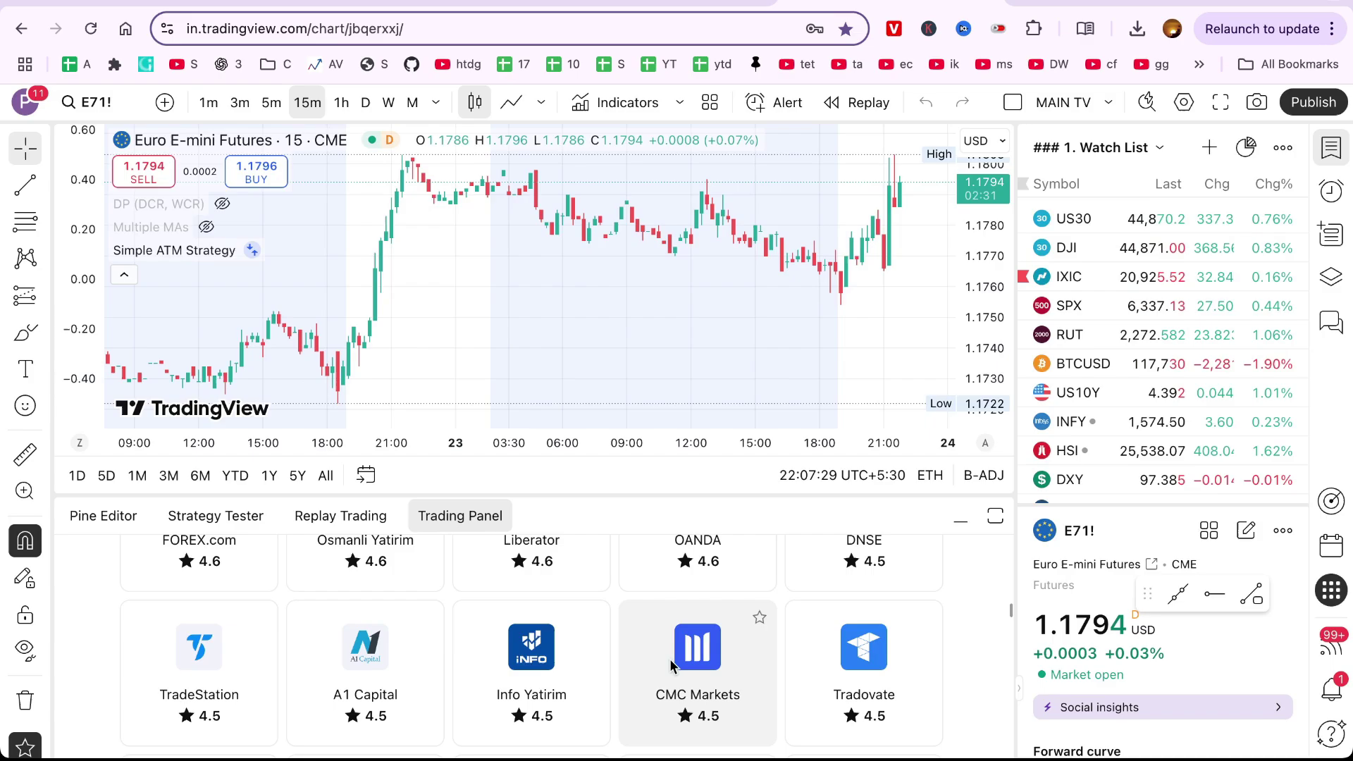
scroll(662, 660, "down", 3)
left_click(880, 616)
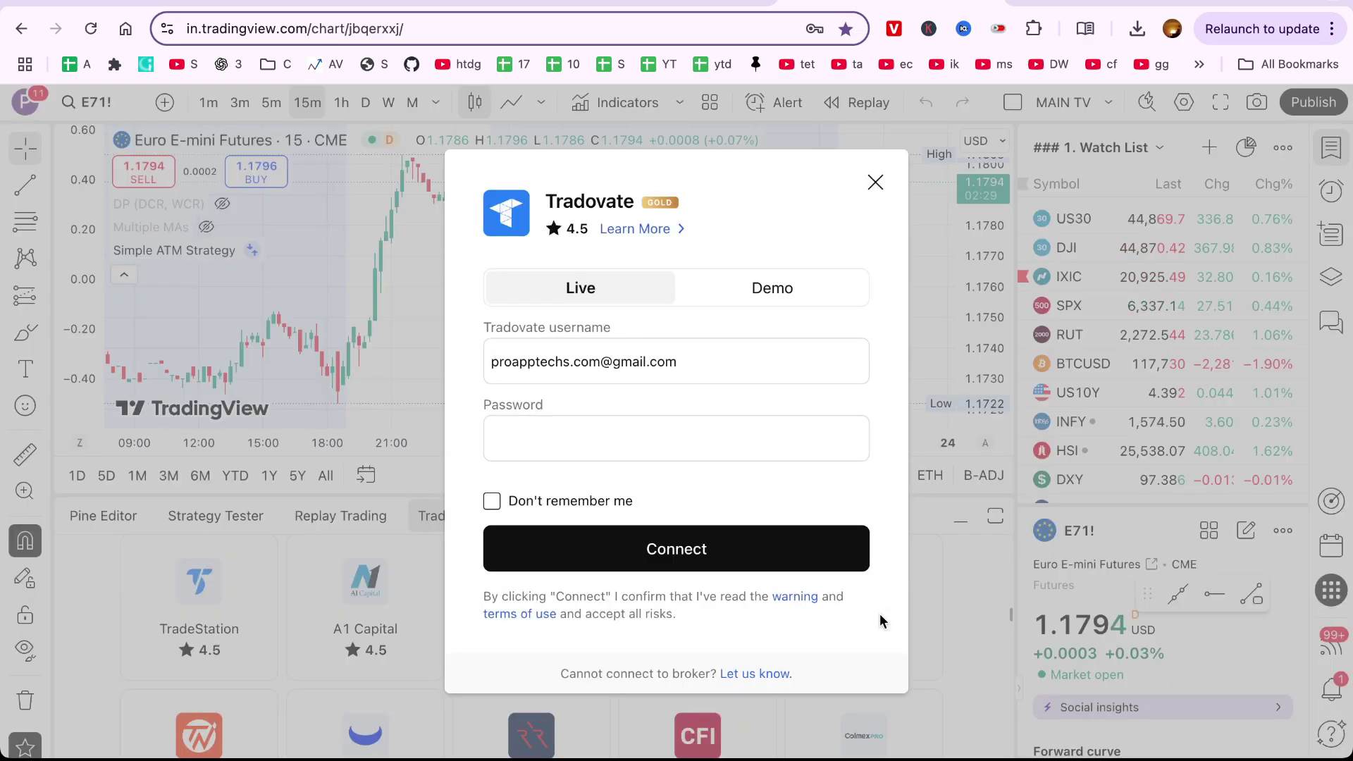
key("ctrl+t")
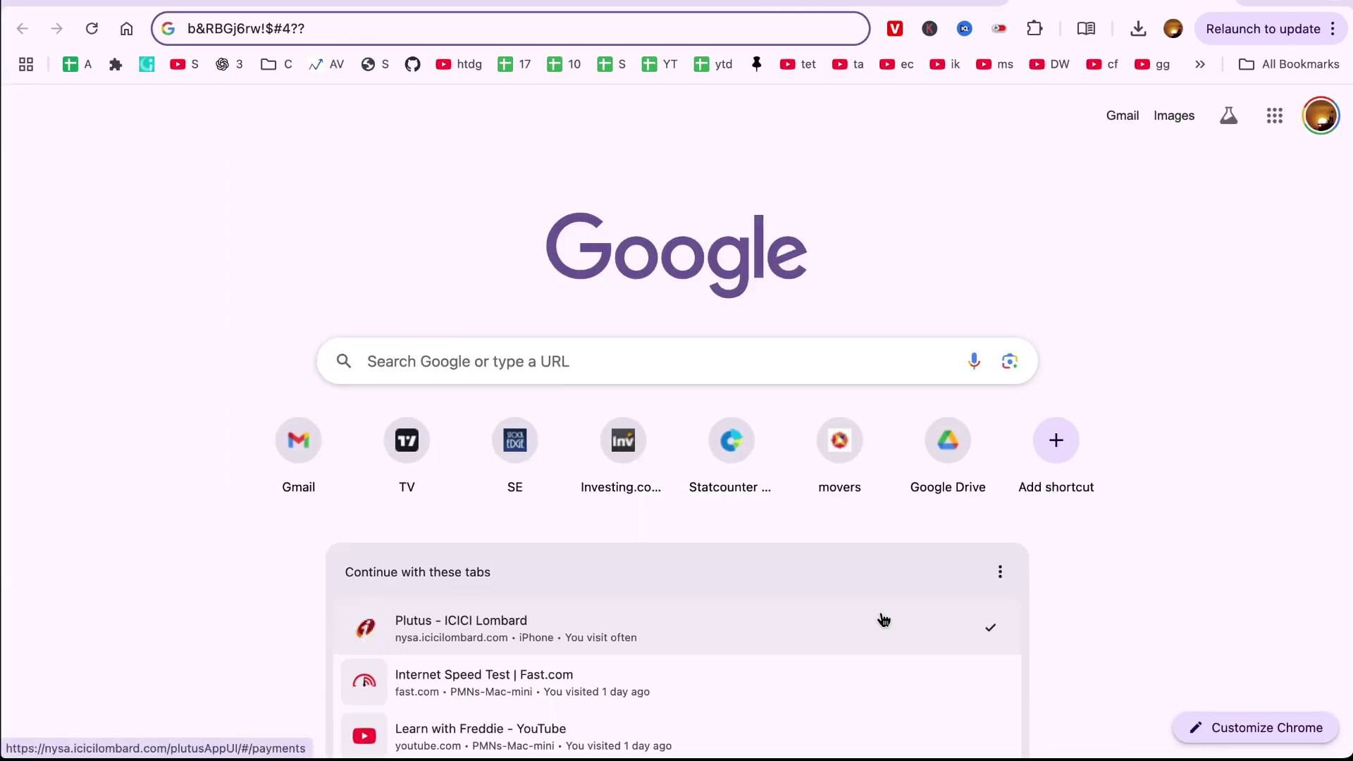
key("ctrl+a")
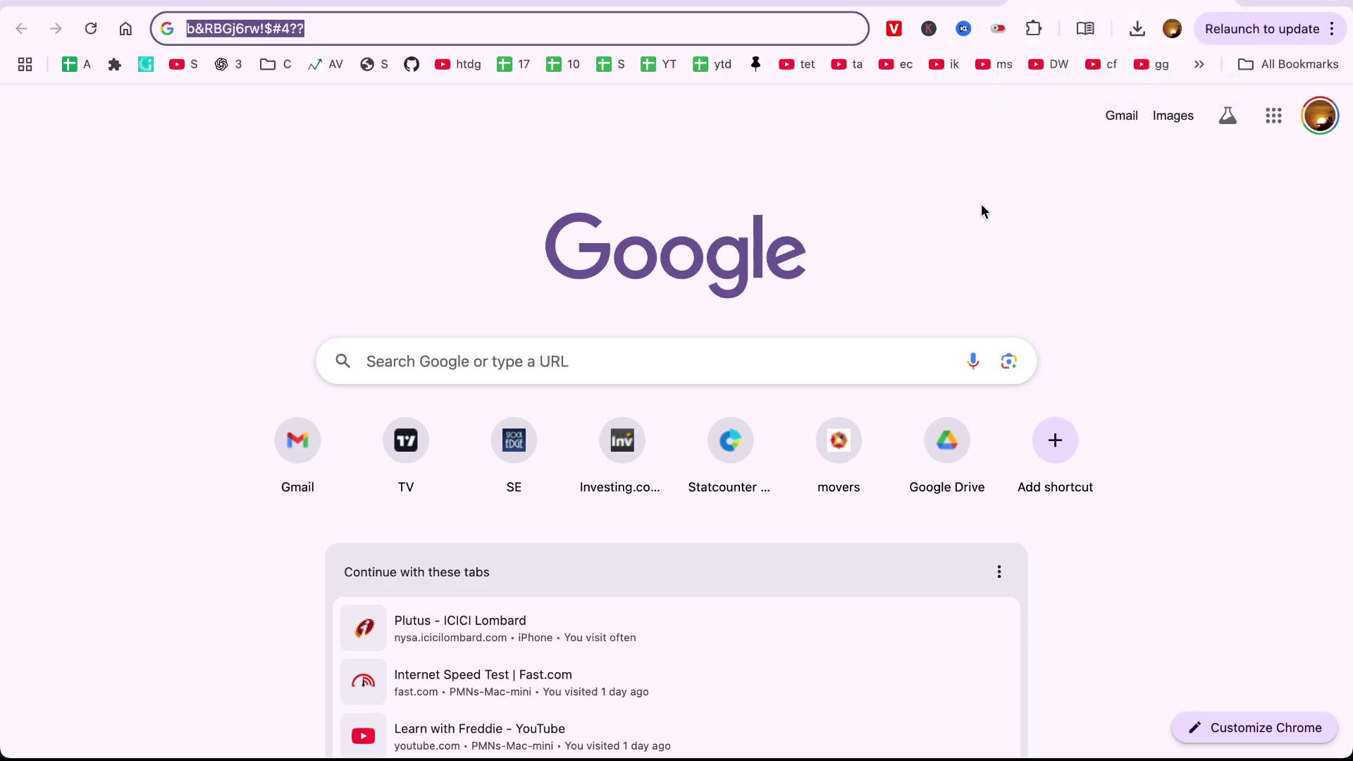
key("ctrl+w")
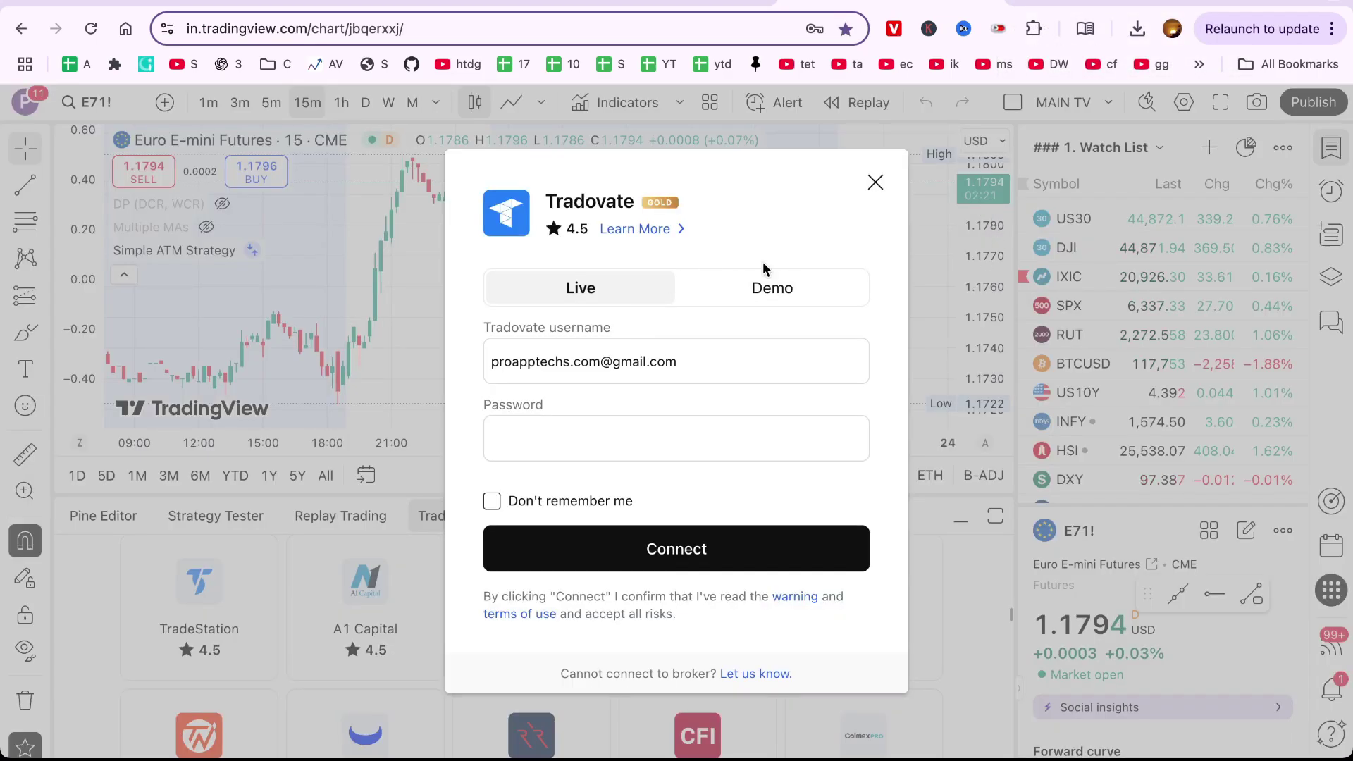
- Close the Tradovate connection form and switch to the Tradovate web trader
left_click(875, 183)
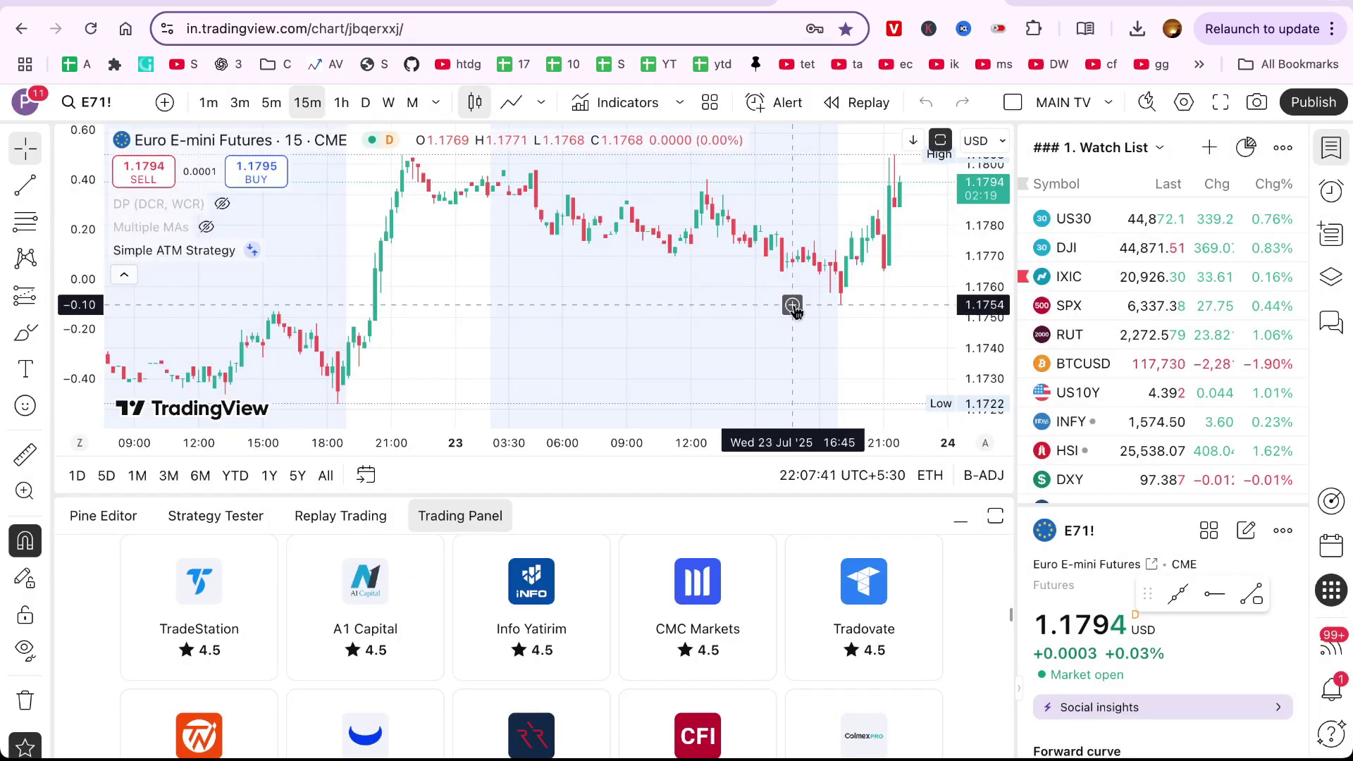
key("ctrl+Tab")
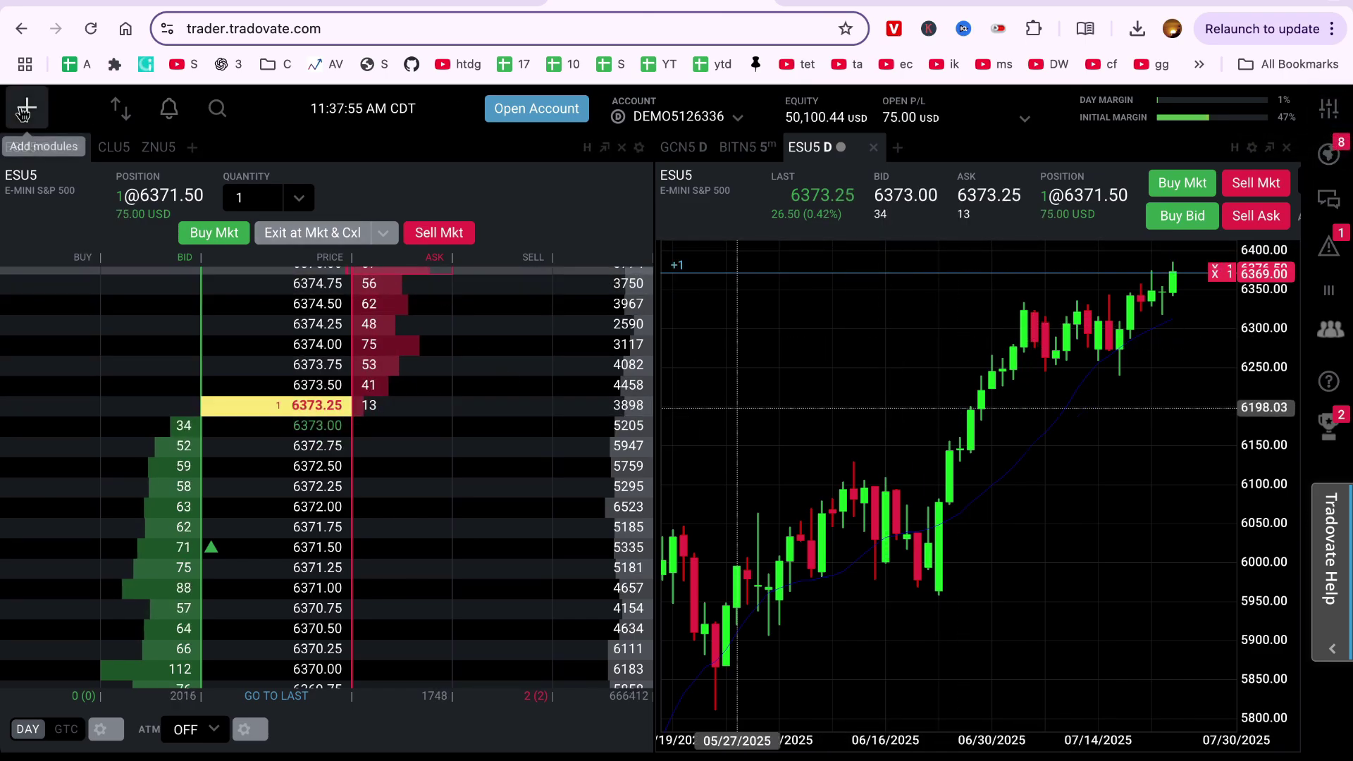
- Open Tradovate Settings on Add-Ons and scroll to the $9.99/month TradingView add-on
left_click(1328, 108)
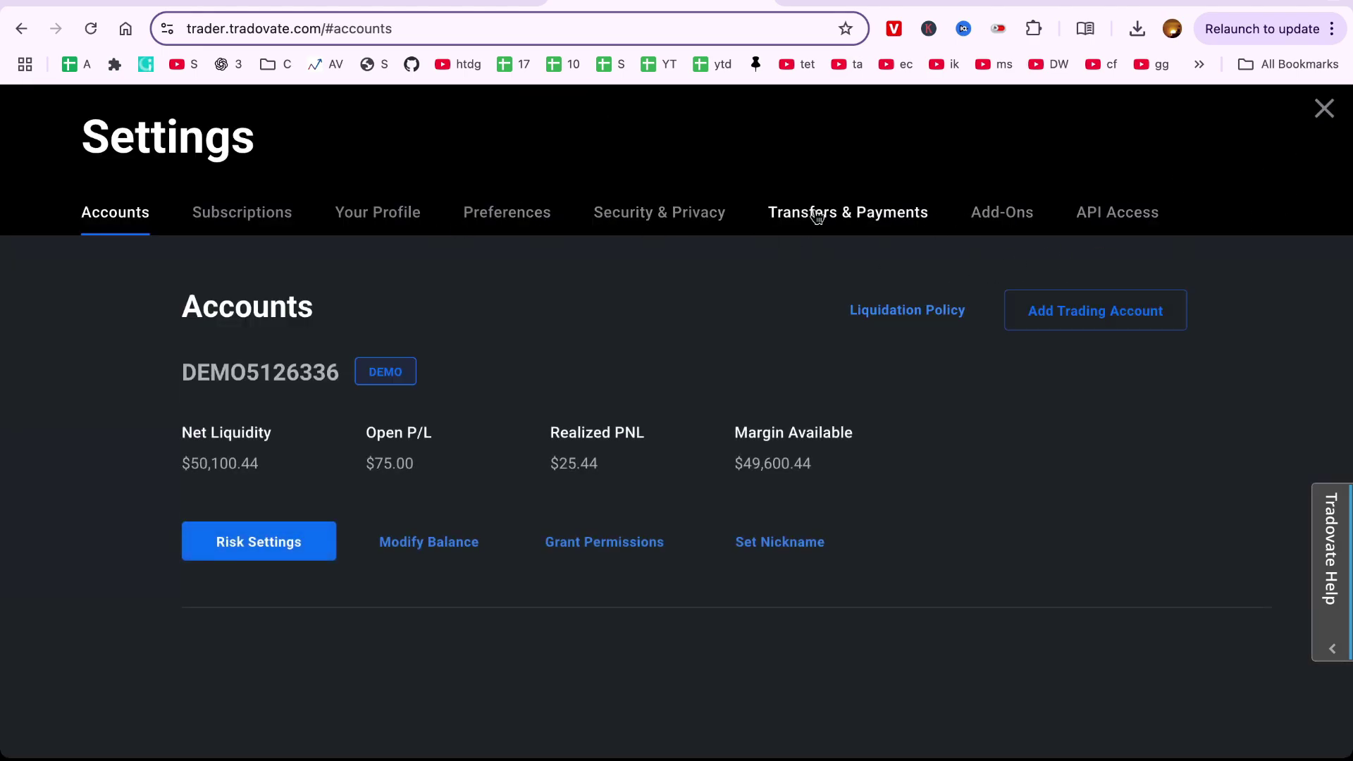
left_click(978, 212)
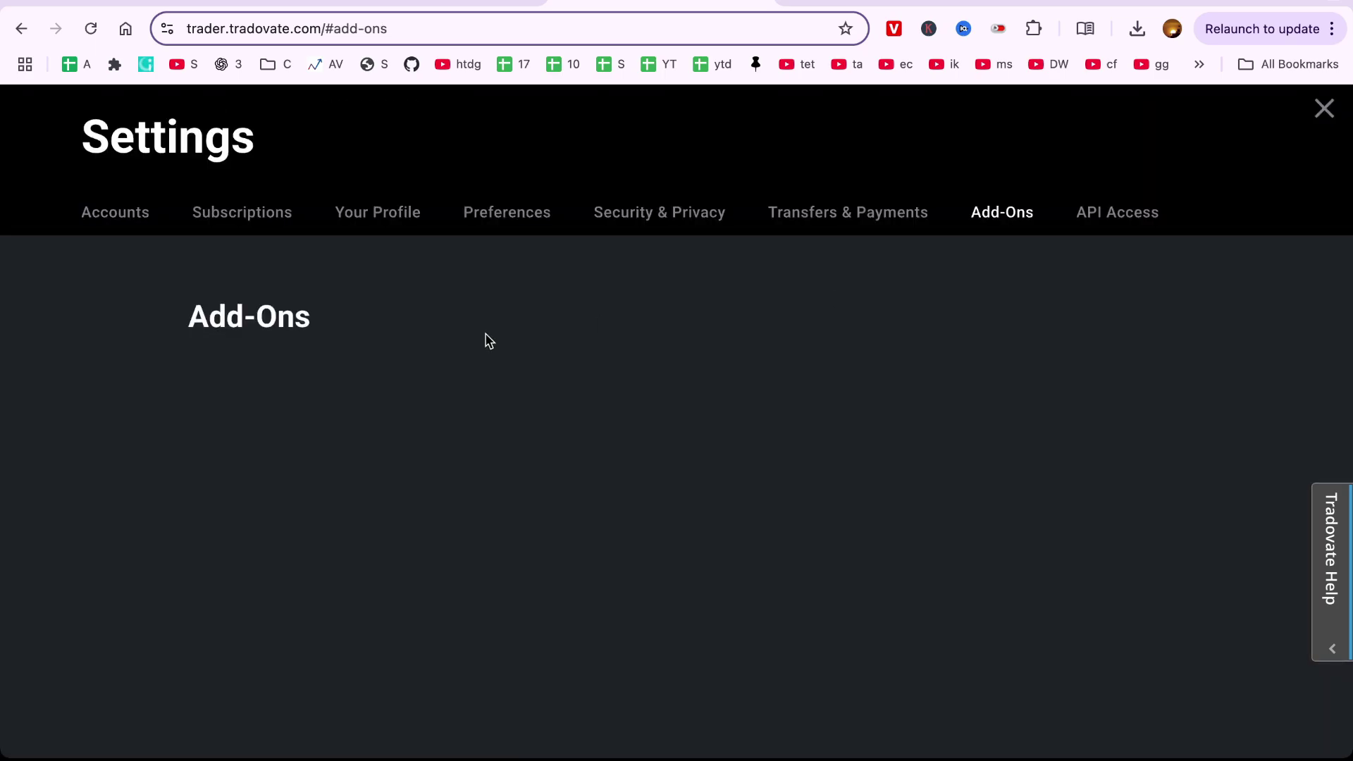
scroll(389, 374, "down", 3)
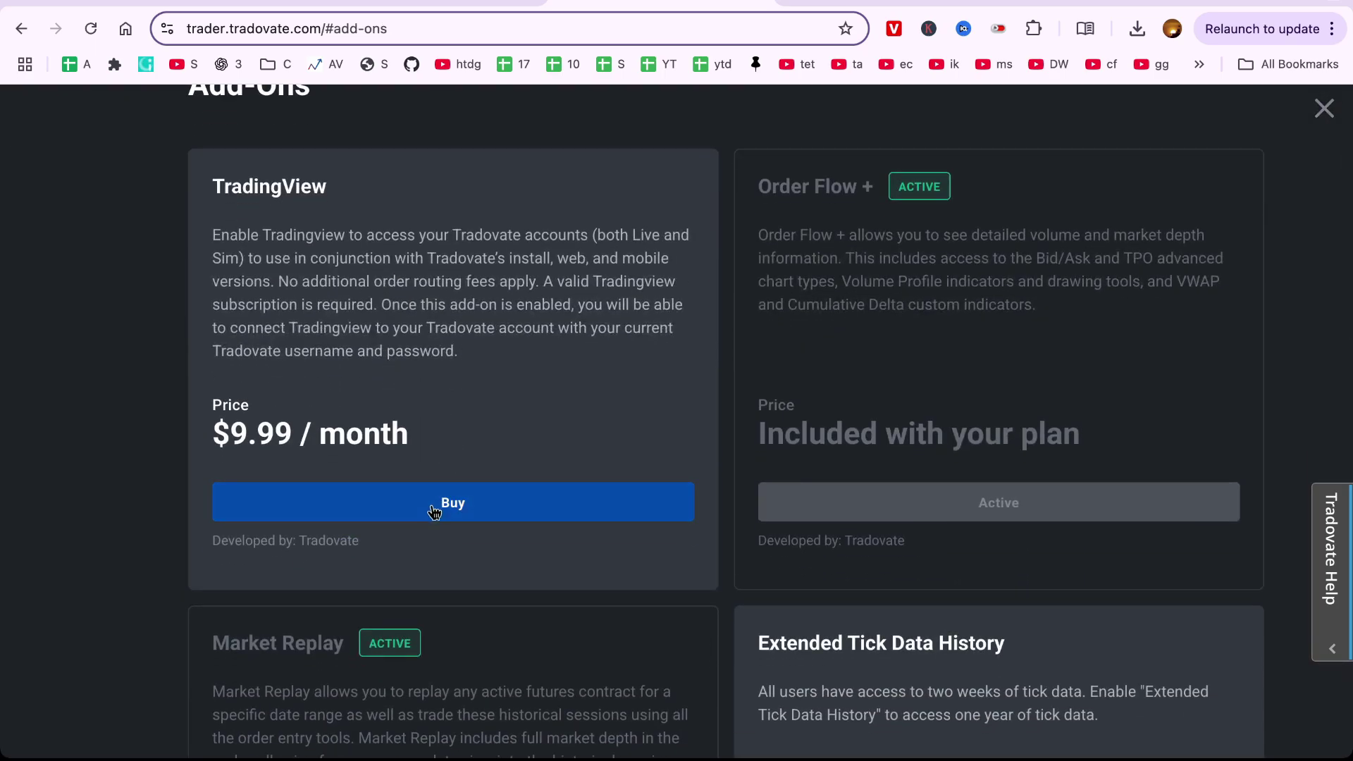
- Start buying the TradingView add-on, review the $9.99 checkout, then return to TradingView unpaid
left_click(431, 508)
scroll(493, 369, "down", 2)
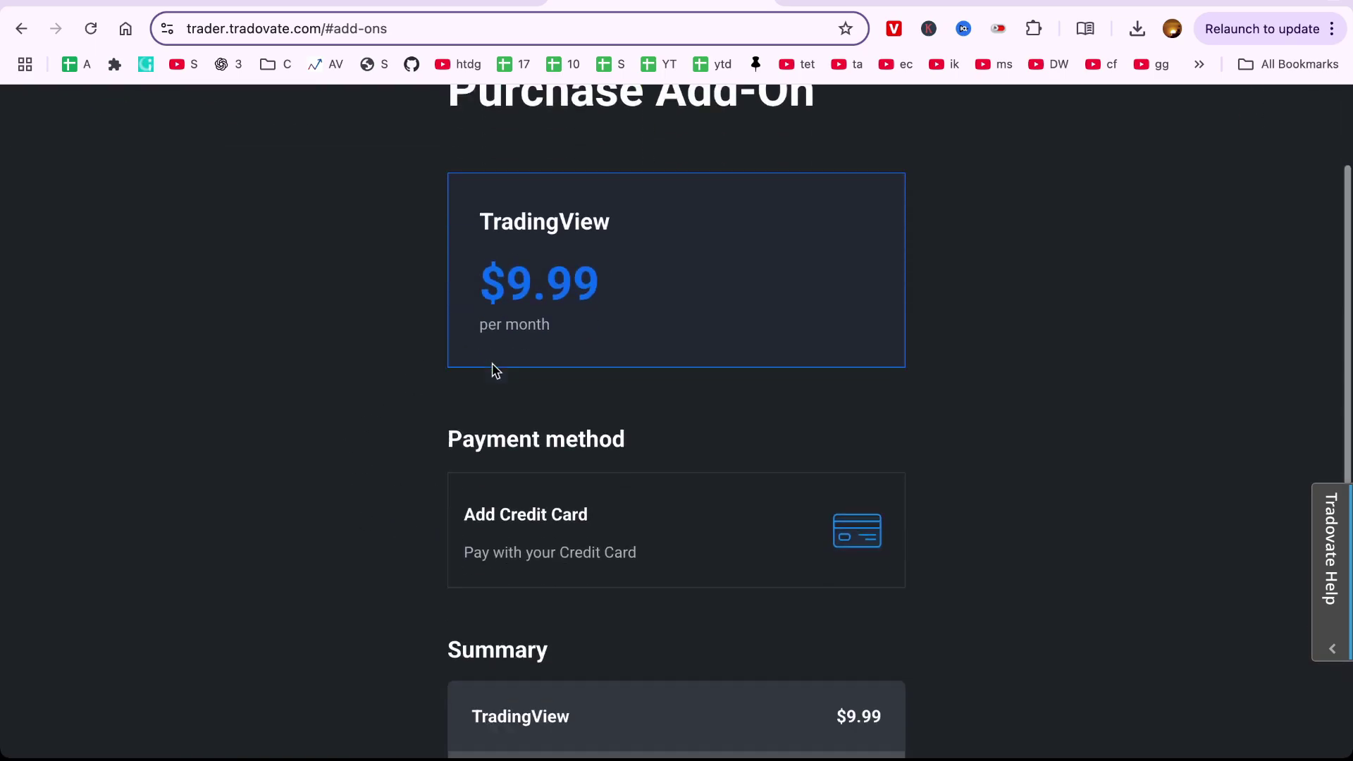
scroll(491, 362, "down", 3)
scroll(491, 362, "down", 3)
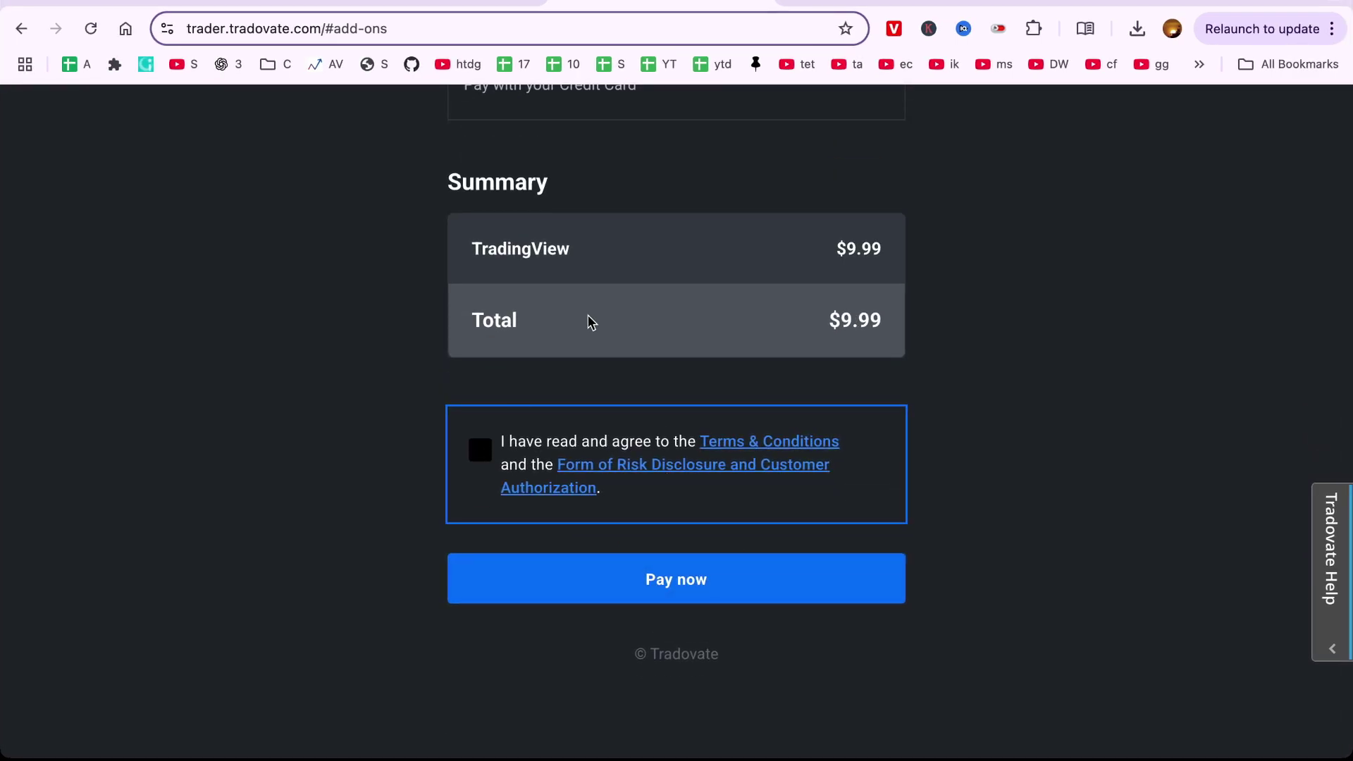
scroll(819, 364, "up", 2)
scroll(819, 364, "down", 1)
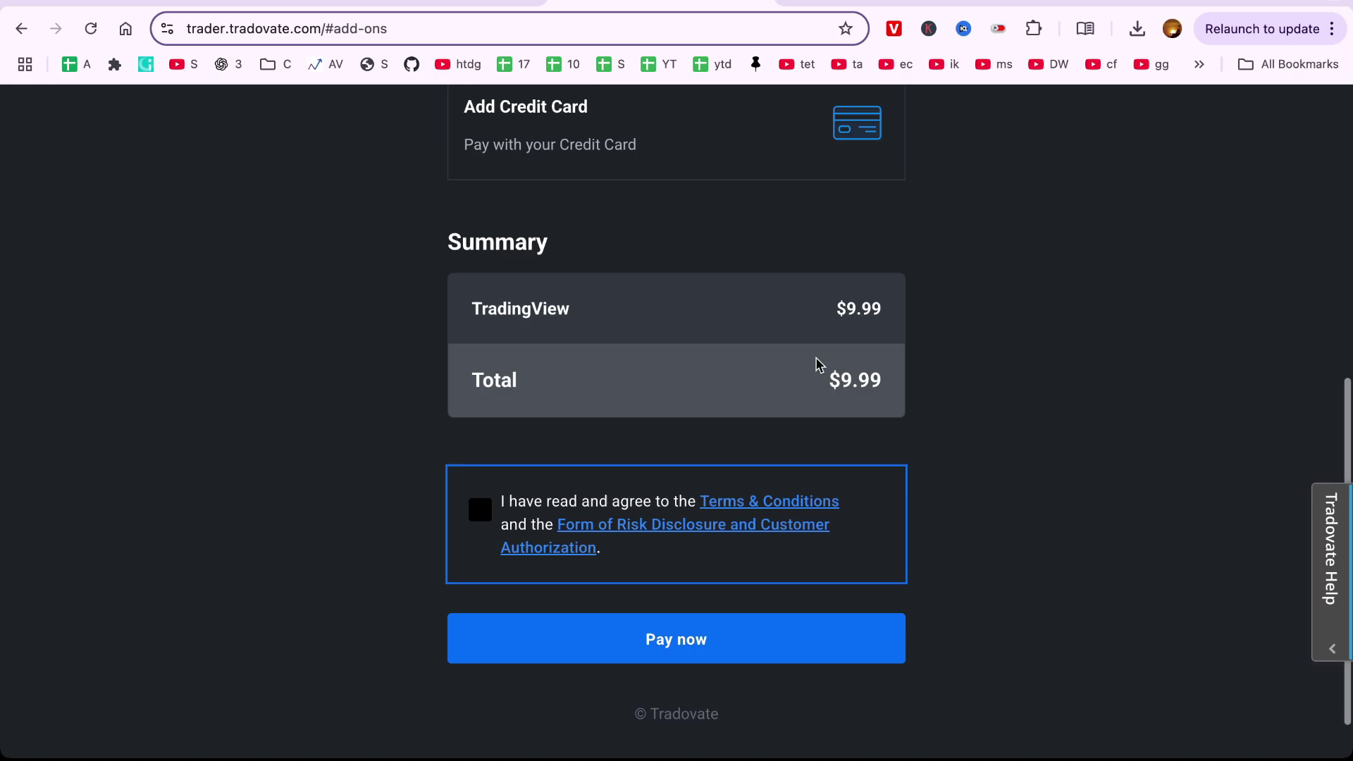
scroll(819, 365, "up", 1)
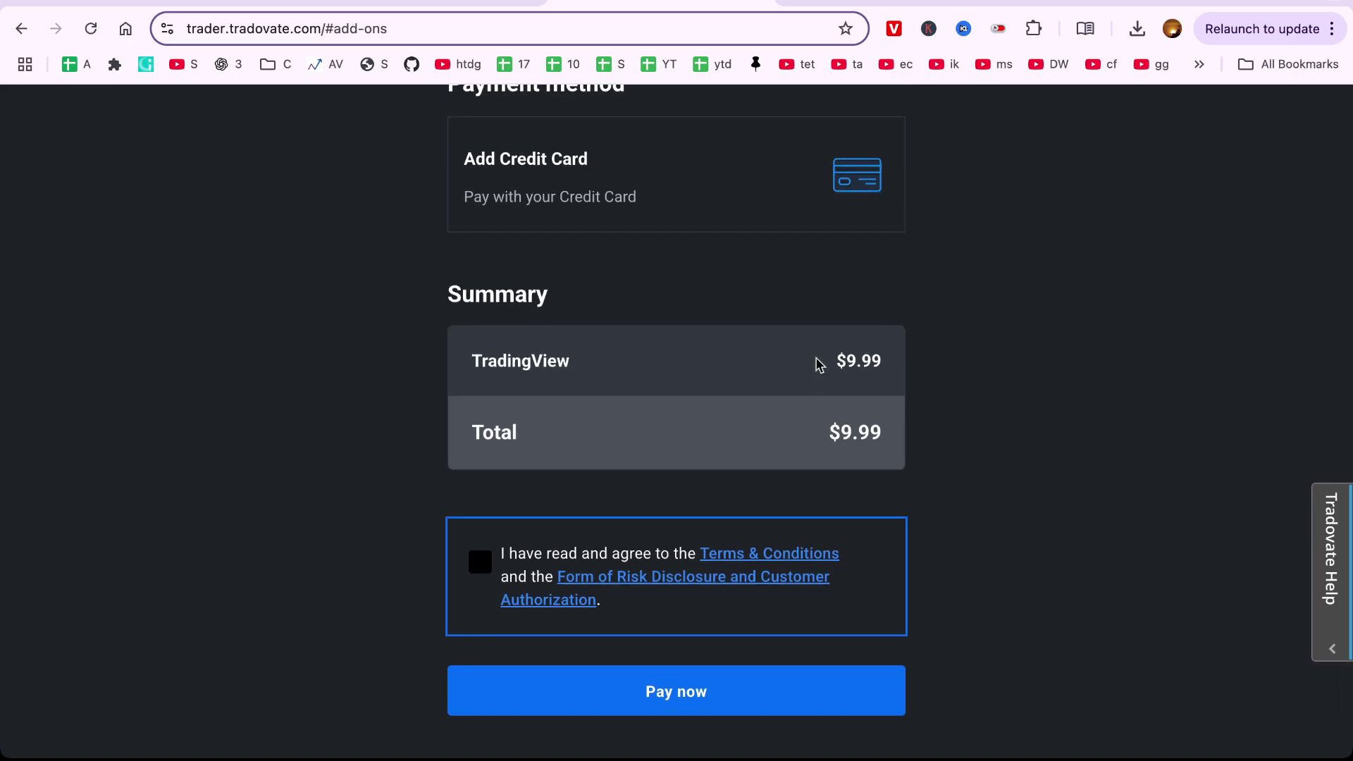
scroll(983, 388, "down", 3)
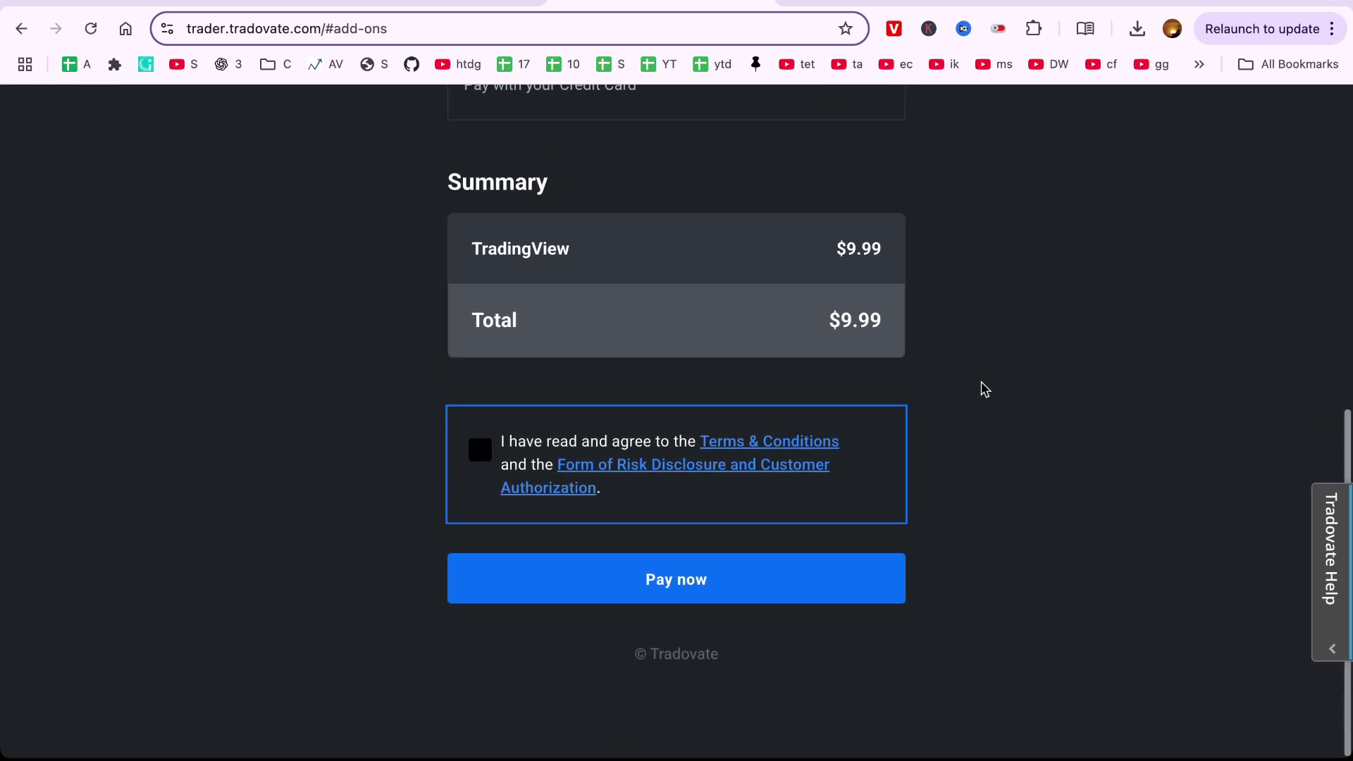
key("ctrl+Tab")
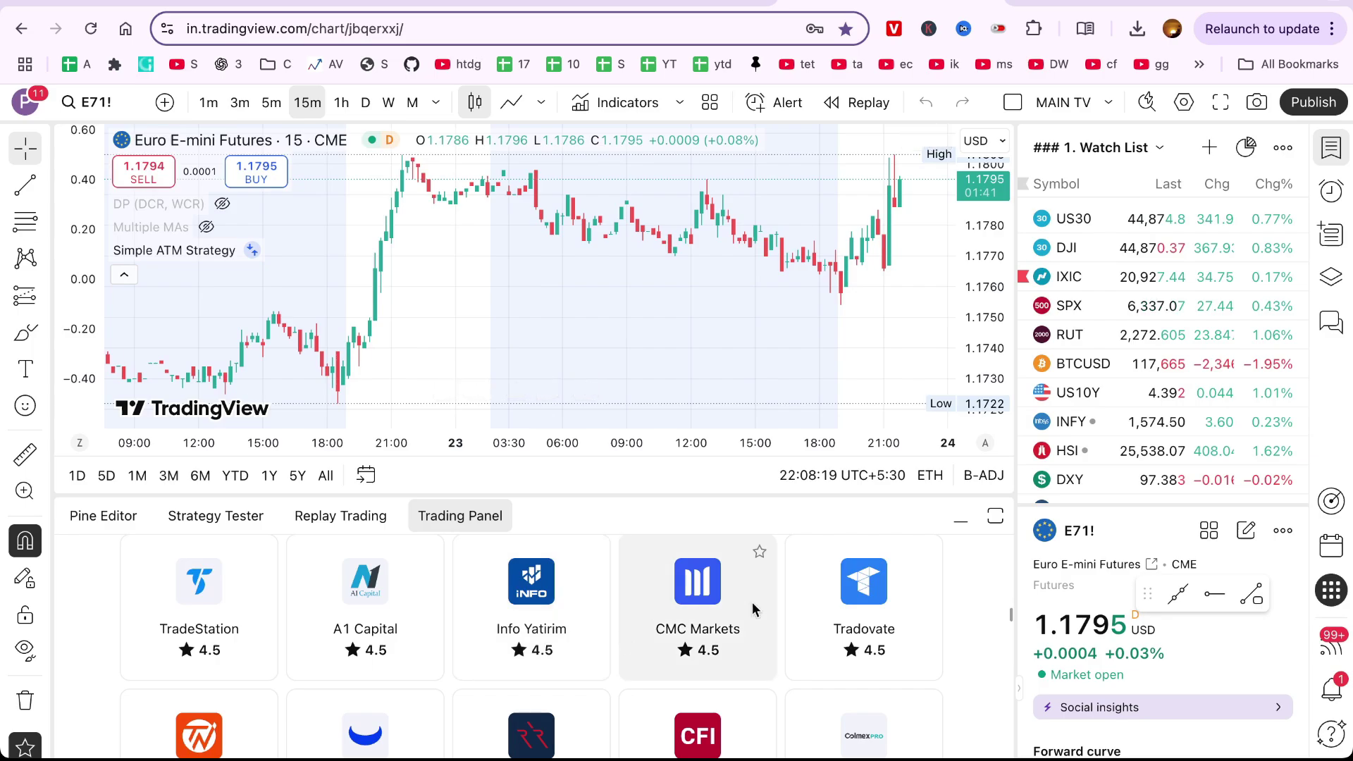
- Scroll the broker grid to the Tradovate card, open its login dialog, then close it
scroll(751, 601, "down", 2)
scroll(768, 600, "up", 2)
scroll(883, 603, "up", 1)
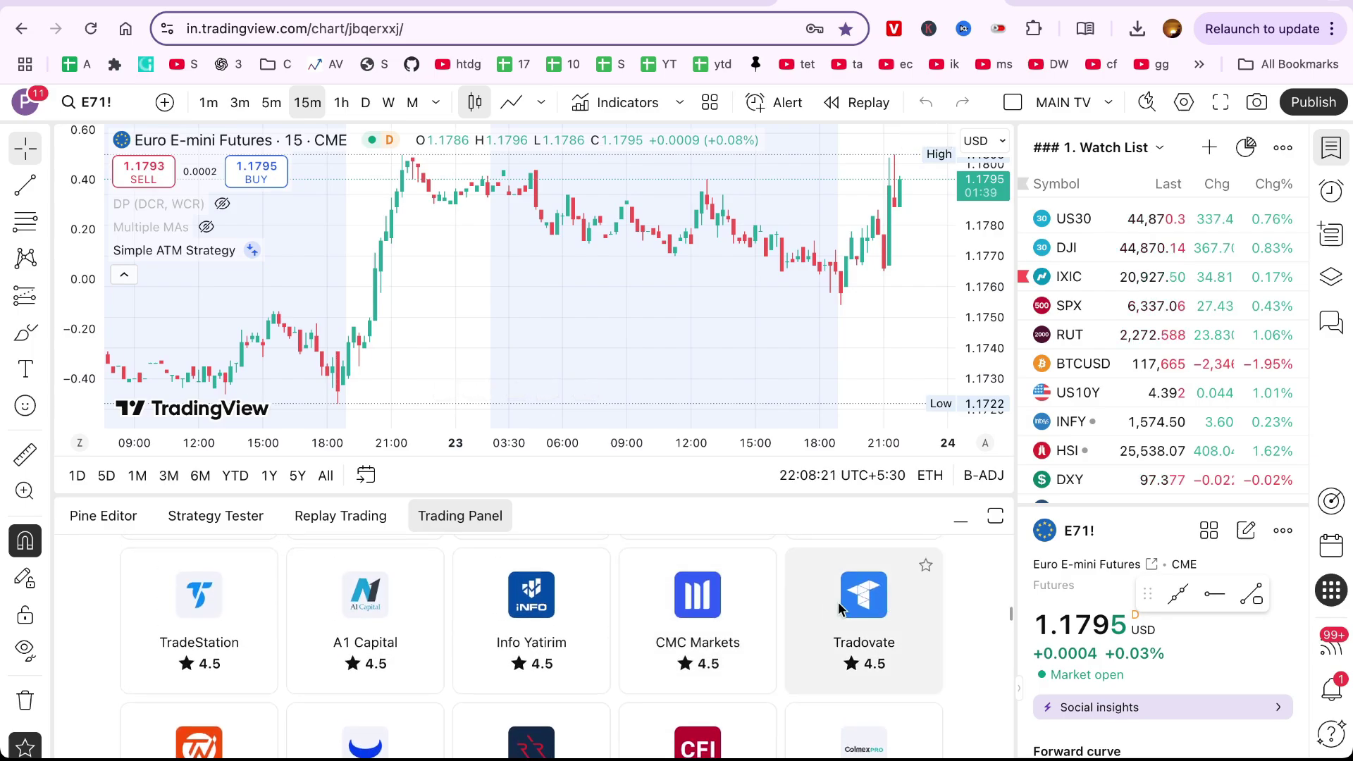
scroll(743, 305, "right", 3)
scroll(770, 314, "right", 4)
scroll(784, 304, "right", 4)
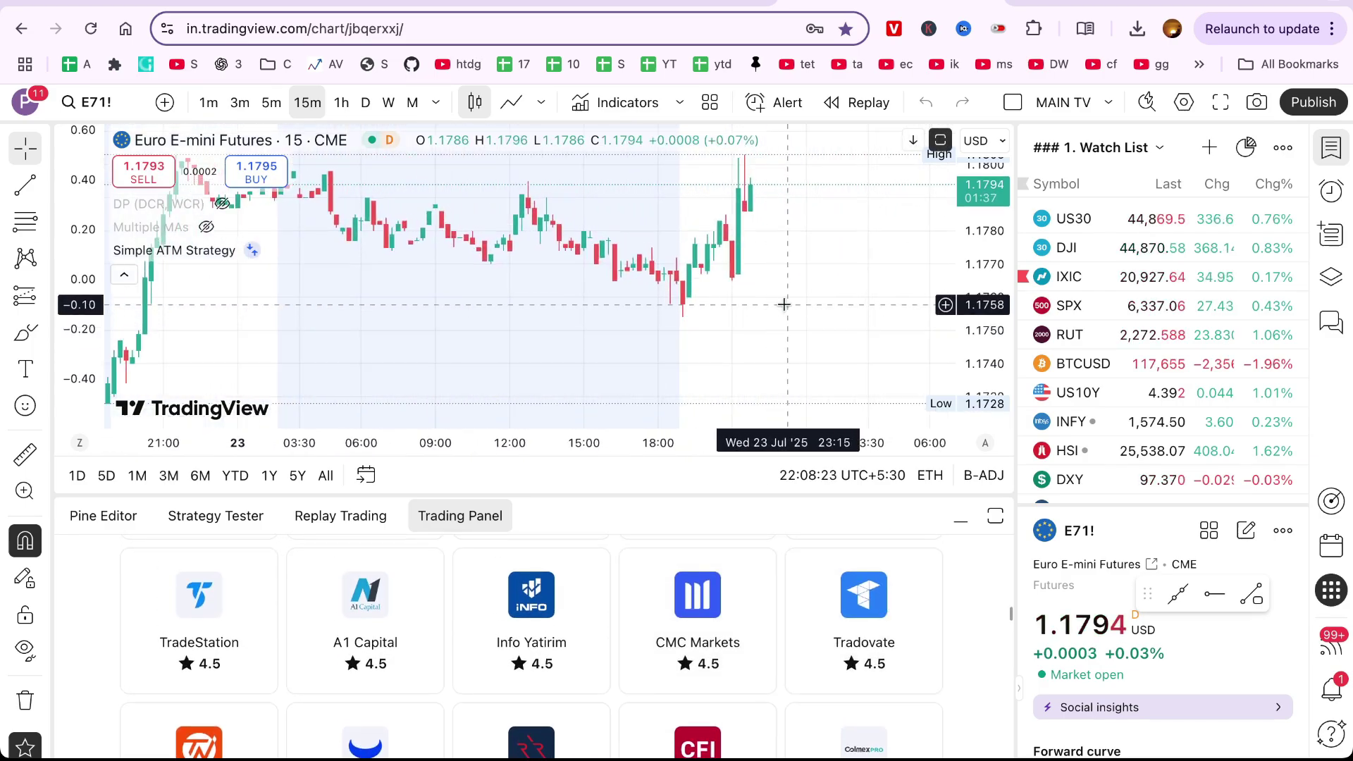
left_click(872, 613)
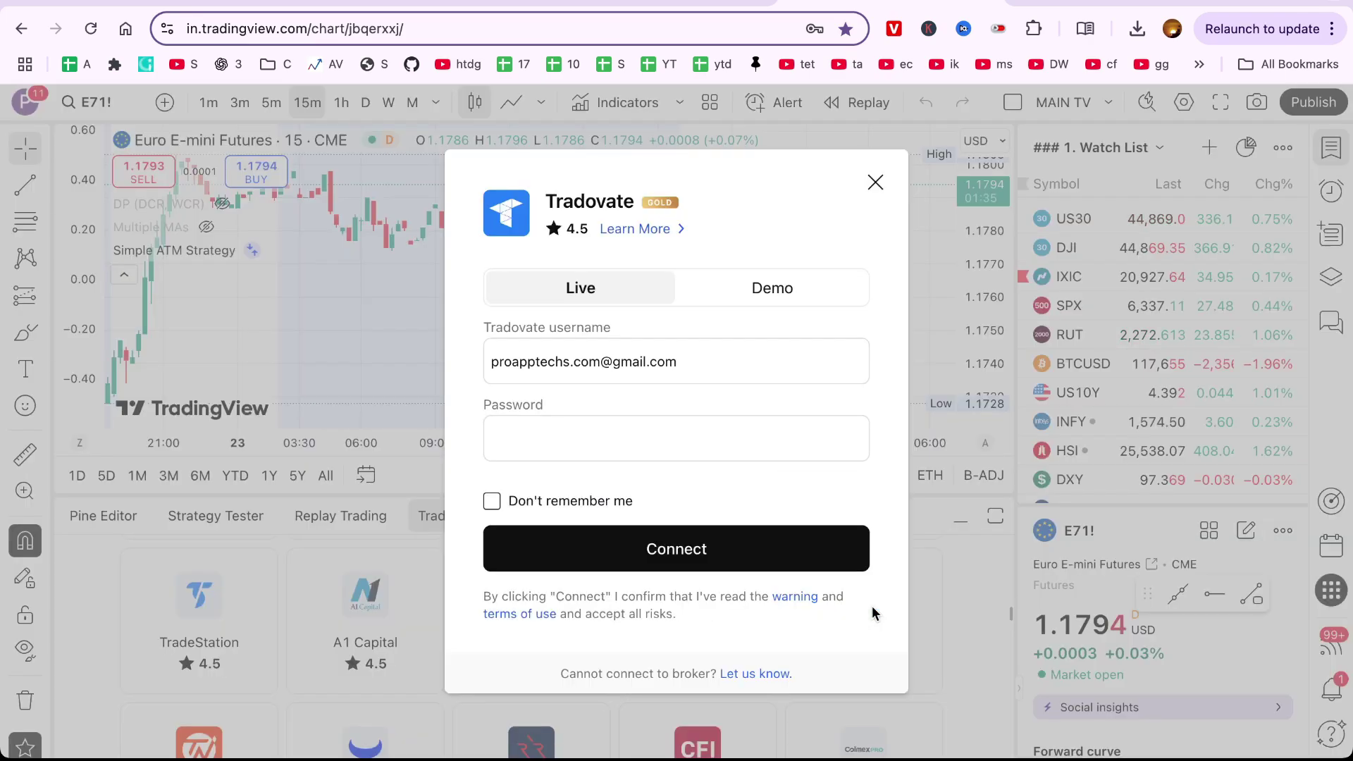
left_click(875, 182)
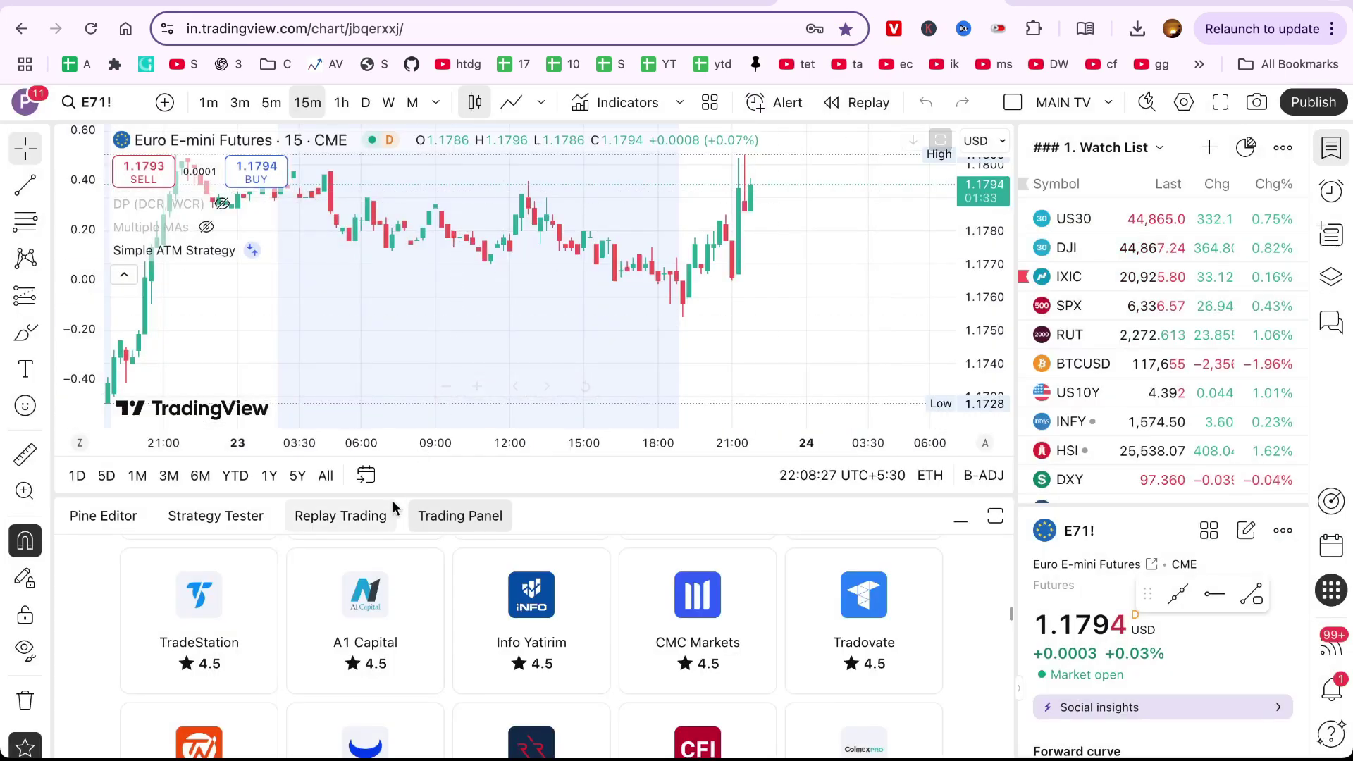
- Reopen the Tradovate Live login, paste the account password, and submit the connection
left_click(459, 515)
left_click(459, 738)
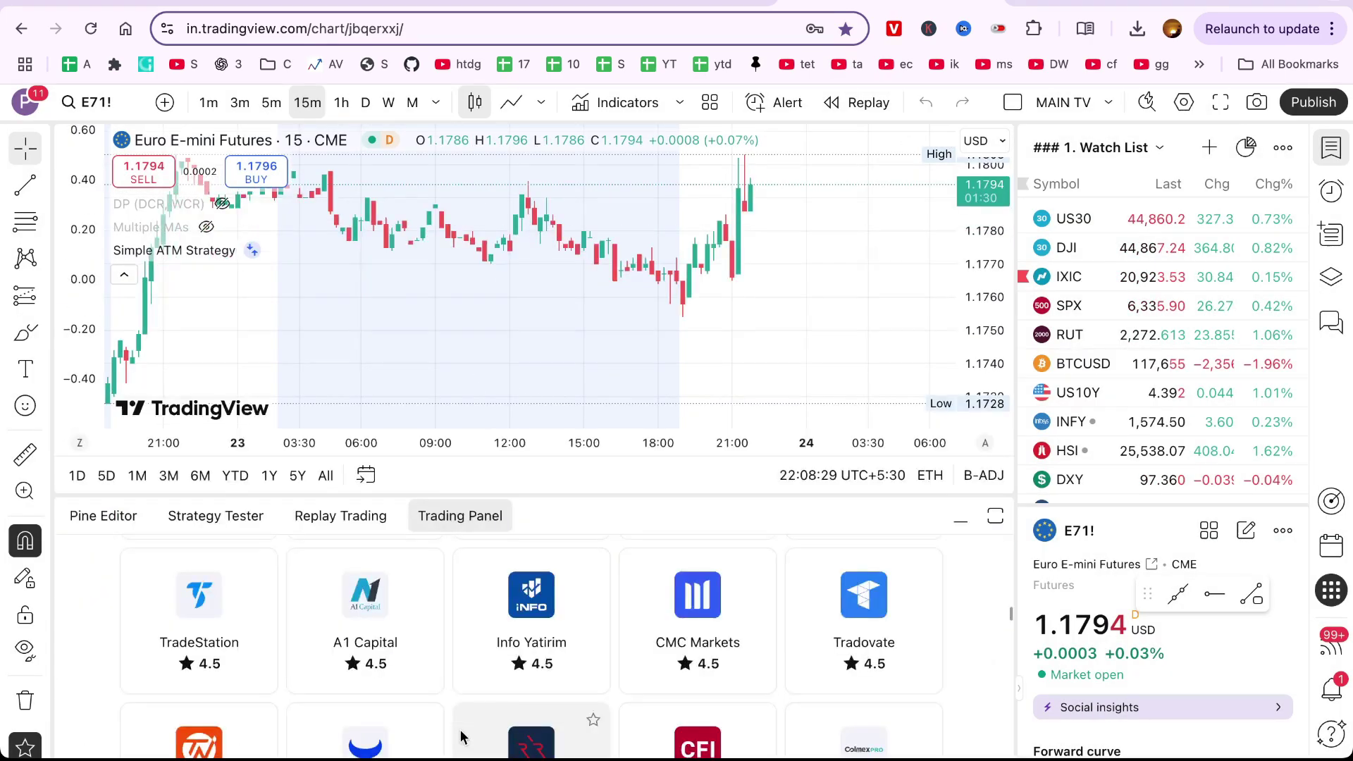
left_click(847, 618)
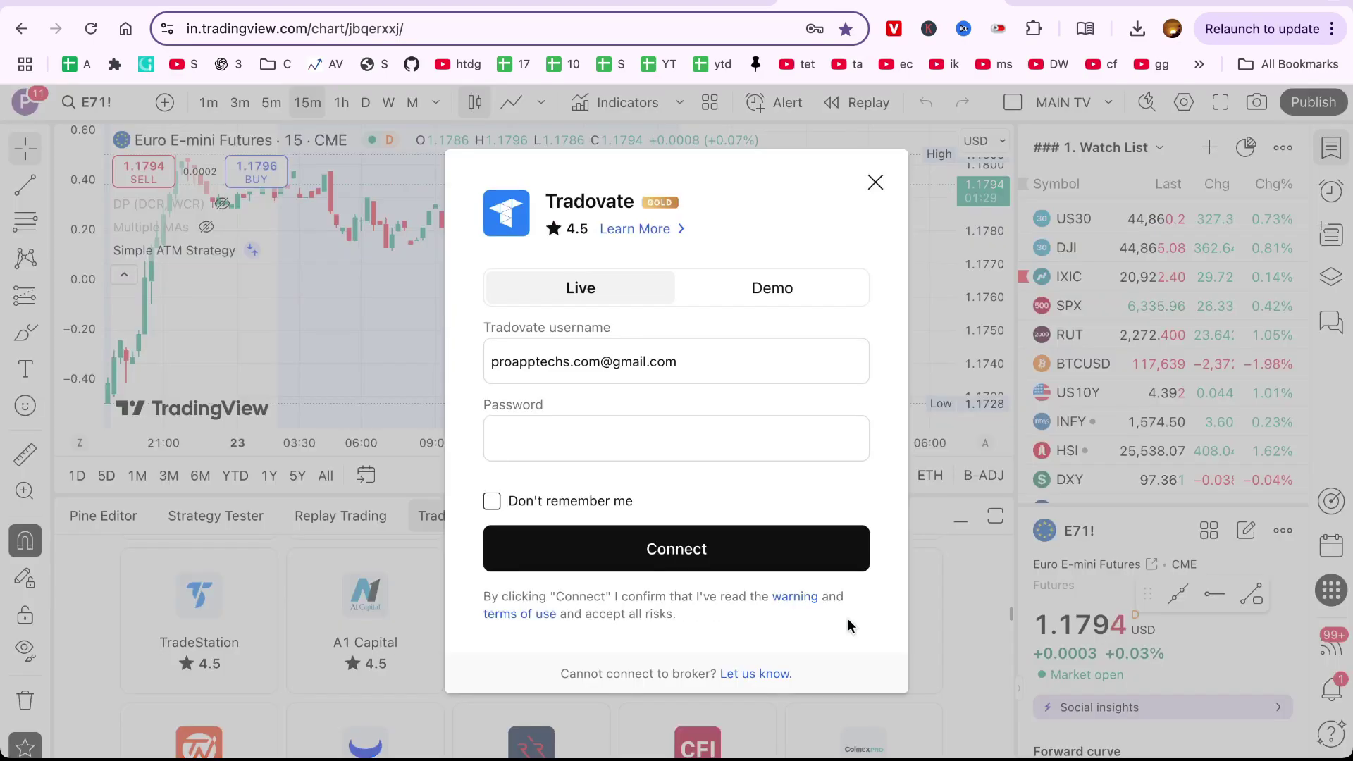
left_click(655, 431)
key("ctrl+v")
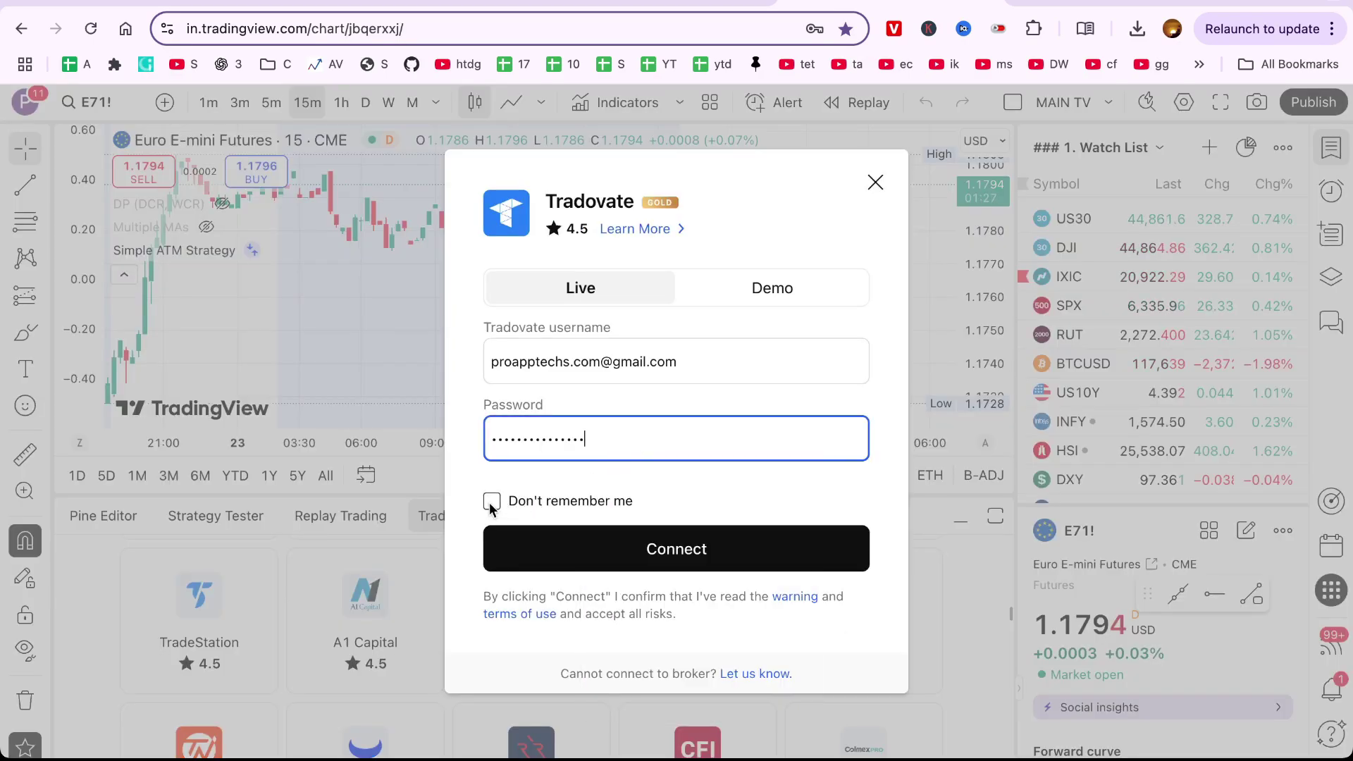
left_click(658, 556)
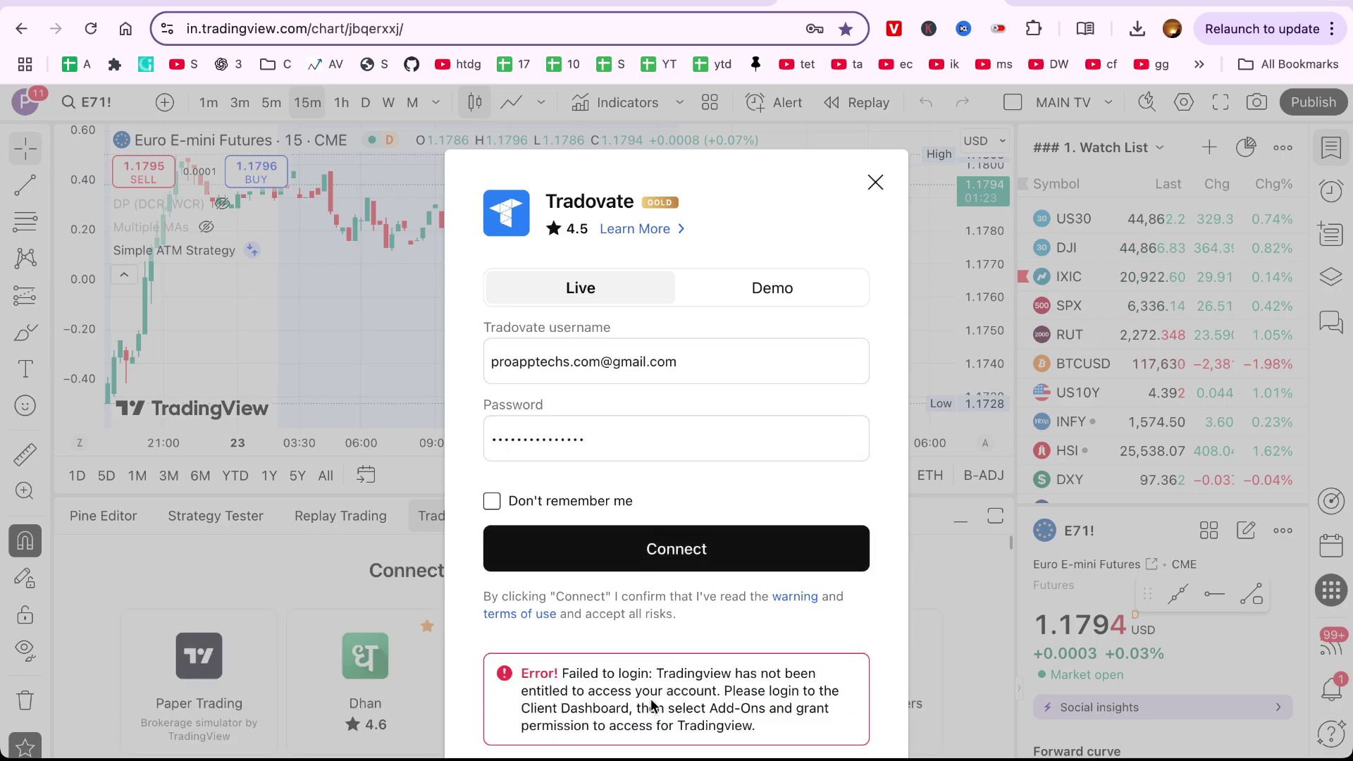
- Type the note 'PURCHASE THE PLAN... AND YOU ARE DONE.' into the browser address bar
scroll(652, 704, "up", 5)
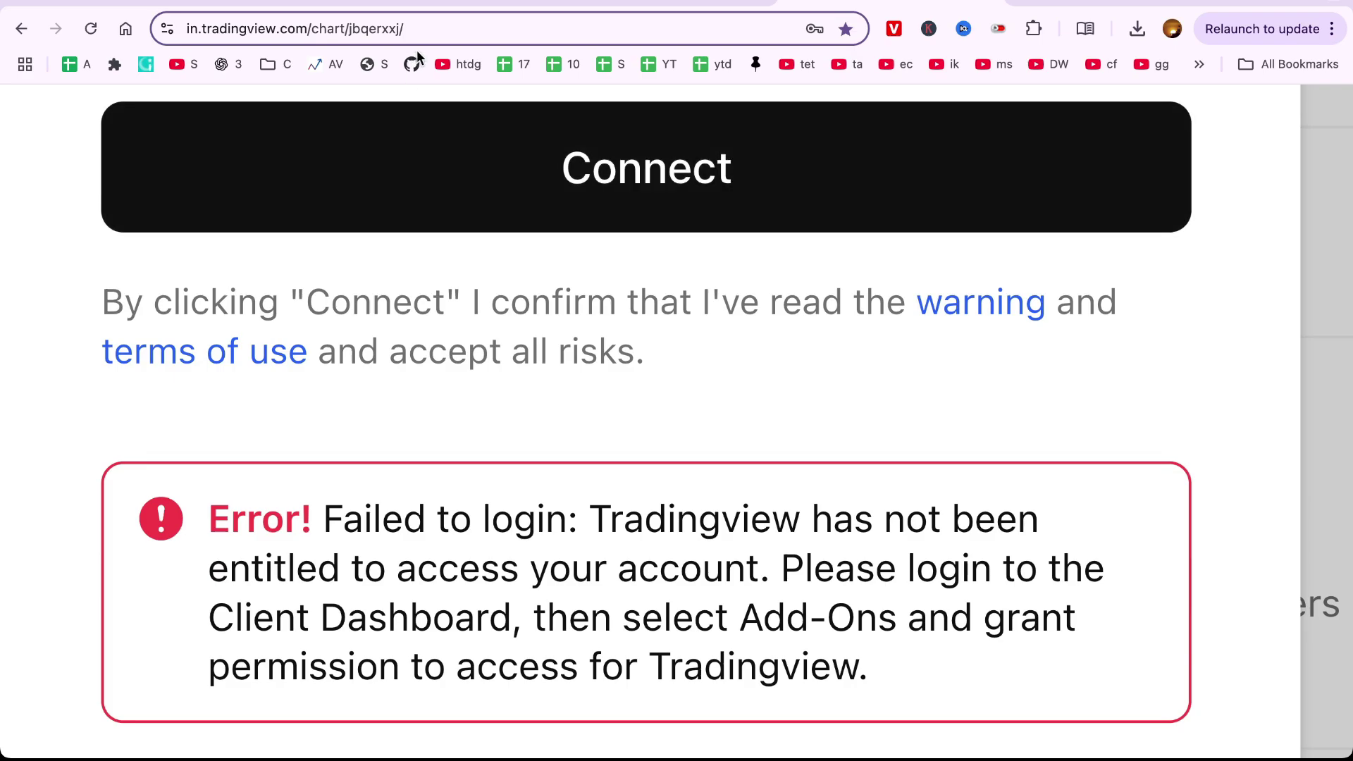
left_click(429, 26)
type("POU")
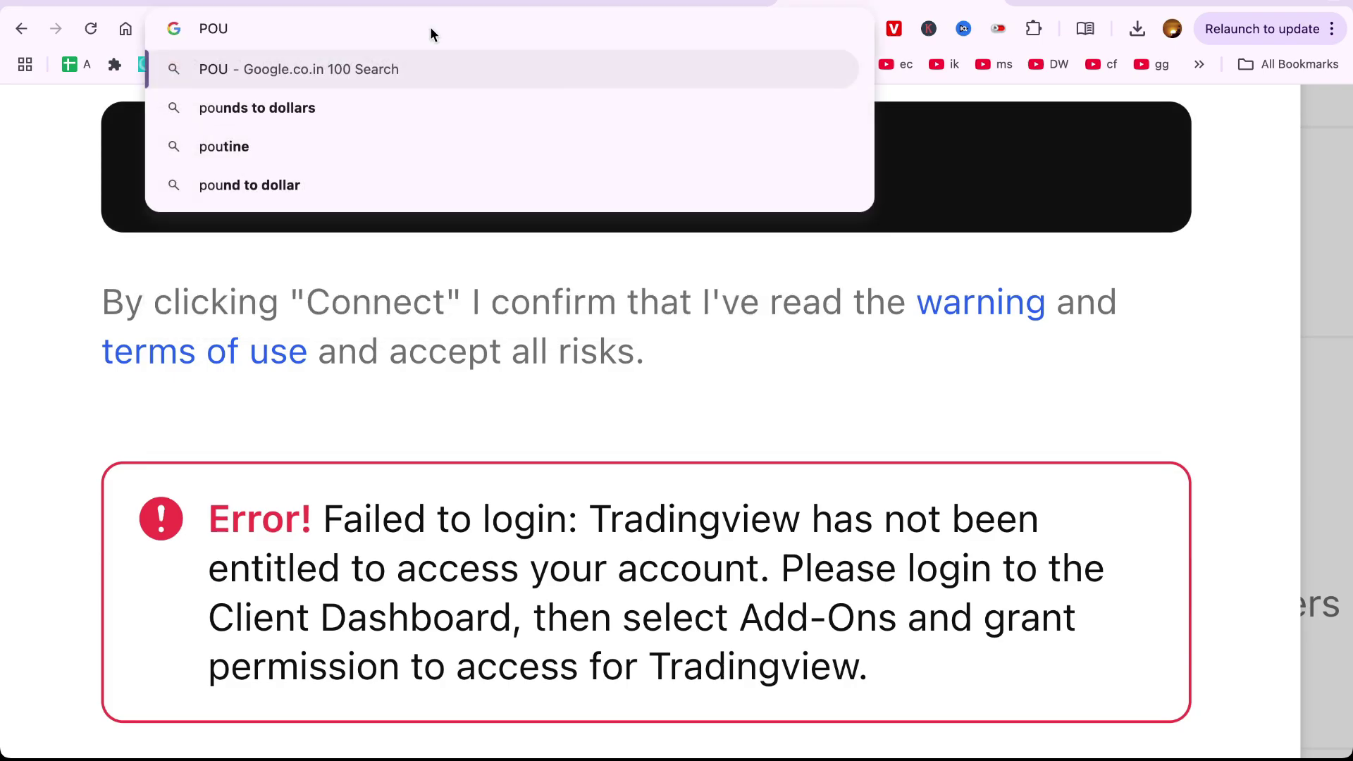
key("BackSpace")
key("BackSpace")
type("URCHASE THE")
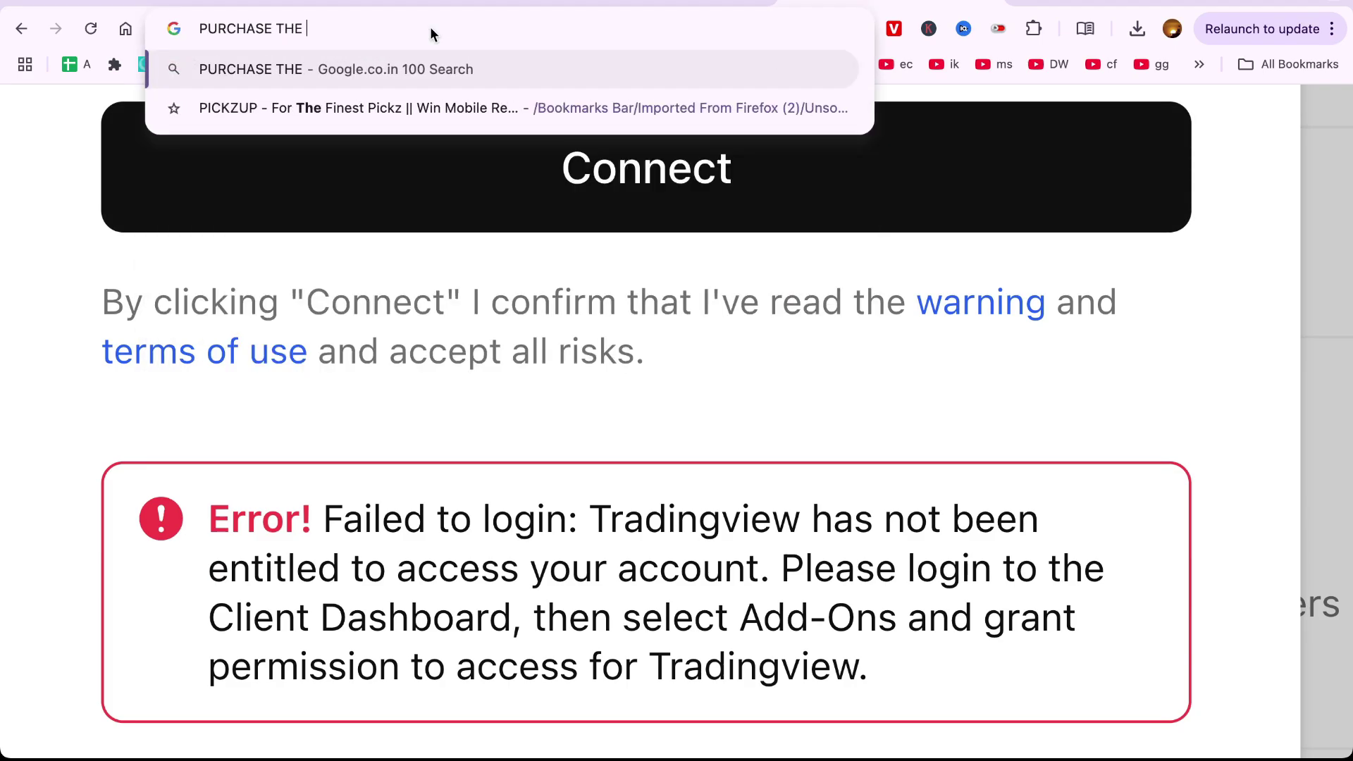
type(" PLAN")
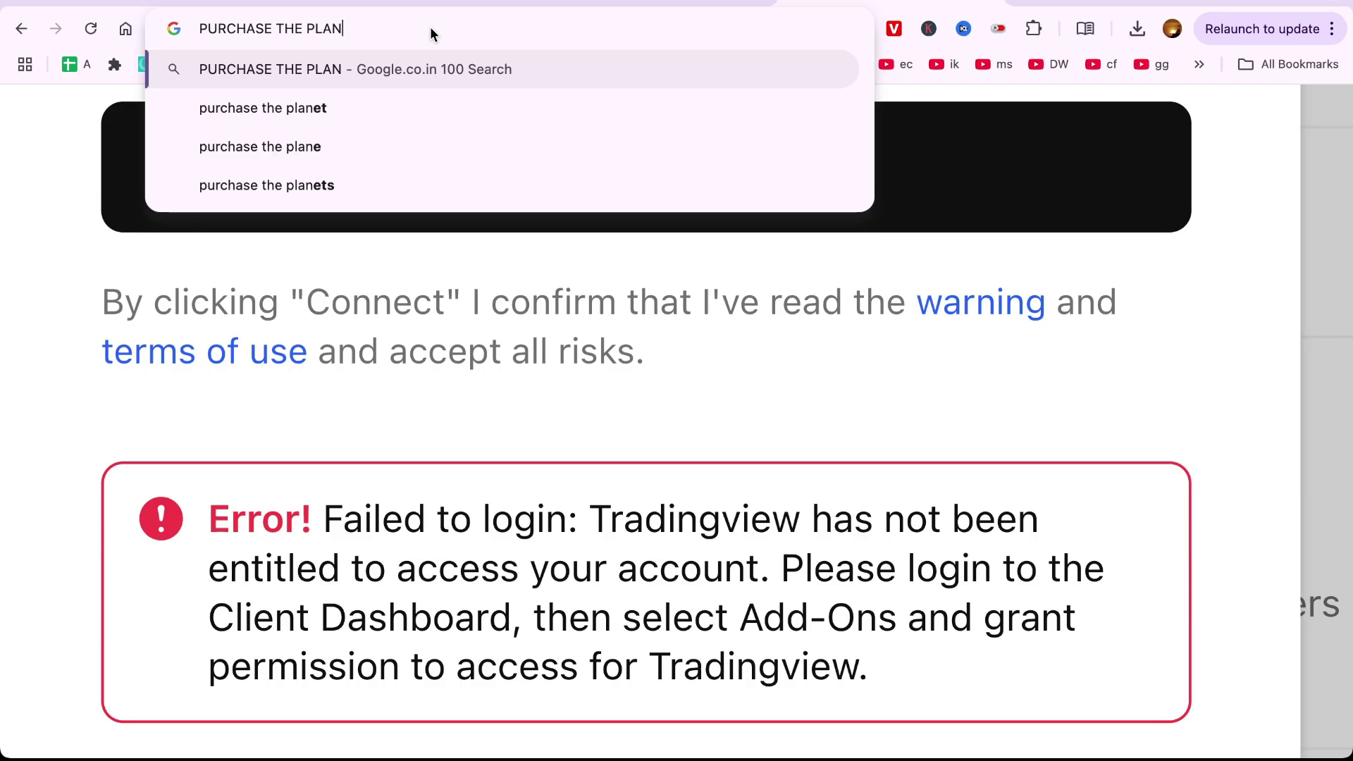
type("... AND YOU")
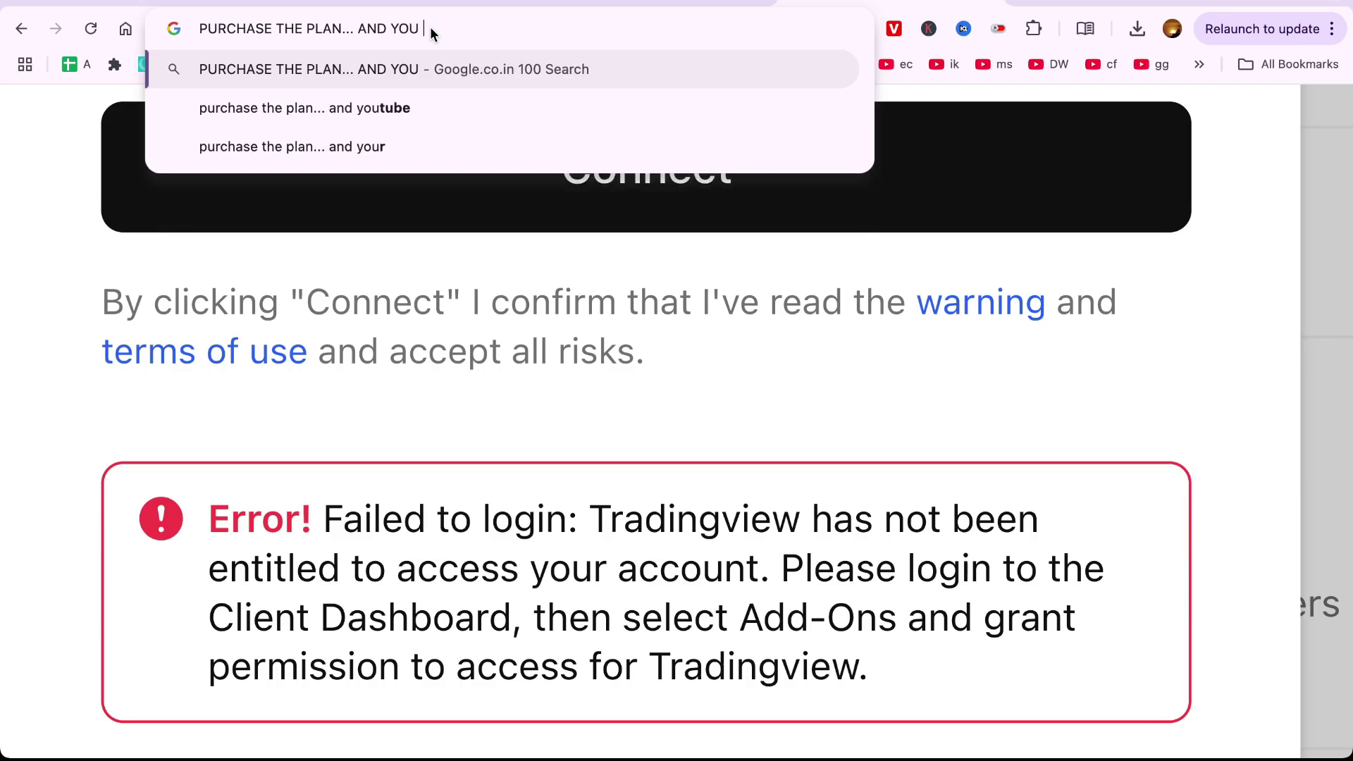
type(" ARE DONE.,")
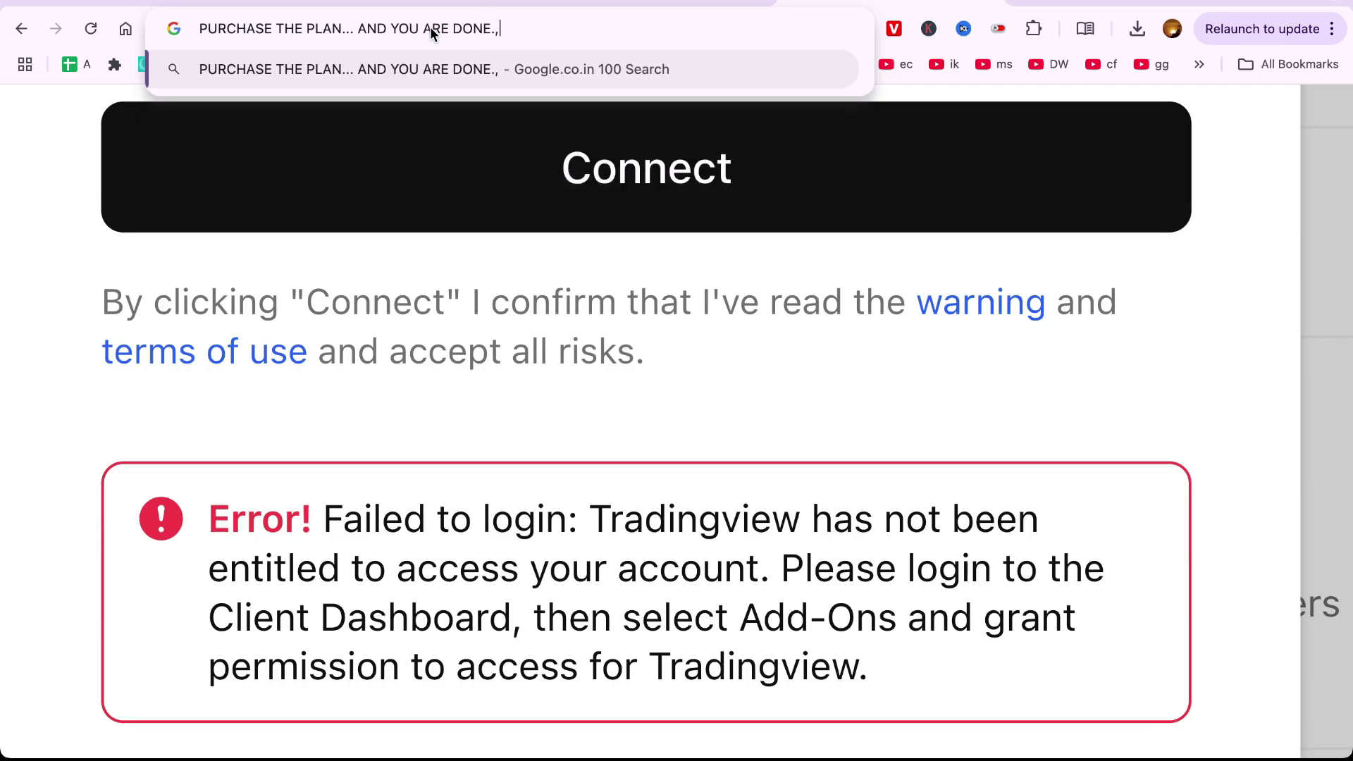
type("....")
key("Escape")
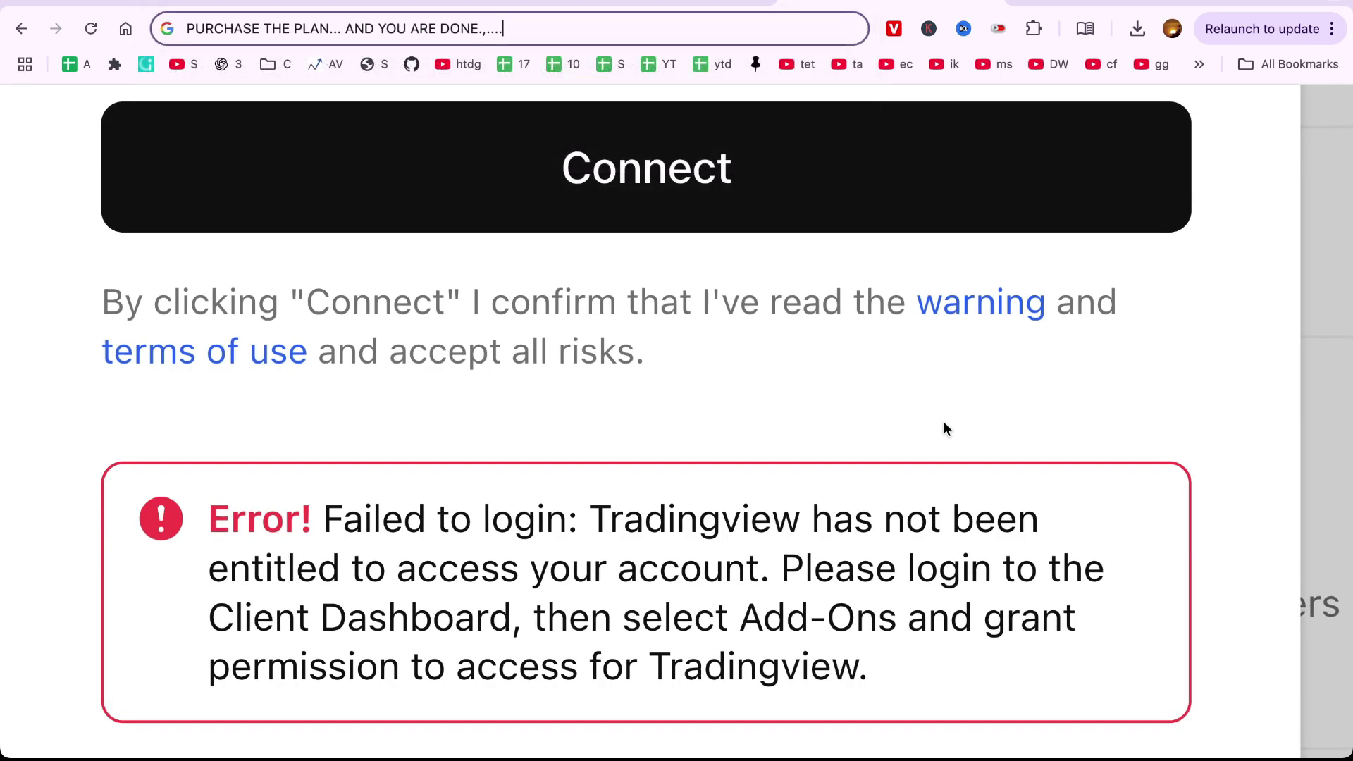
scroll(942, 421, "up", 4)
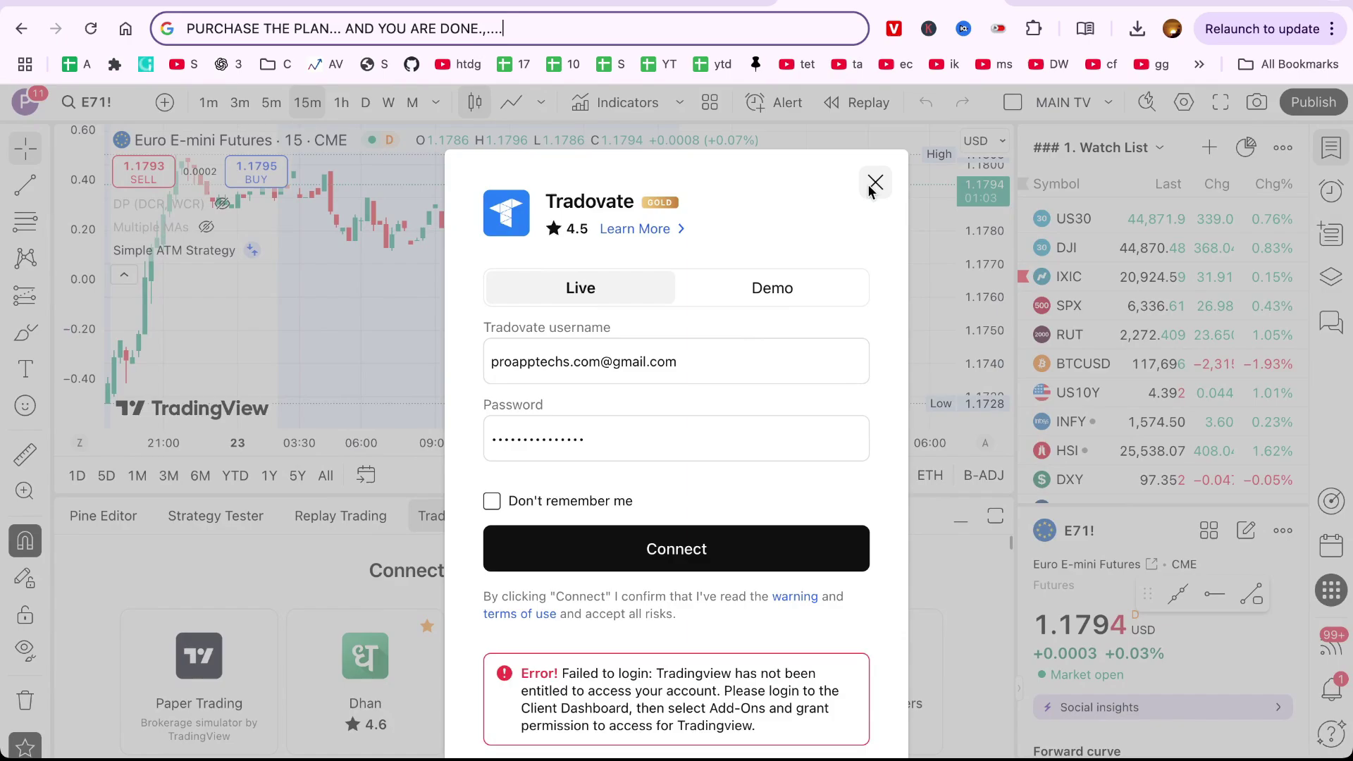
- Close the failed Tradovate login, collapse and reopen the trading panel, and dismiss the login reminder
left_click(874, 185)
left_click(959, 520)
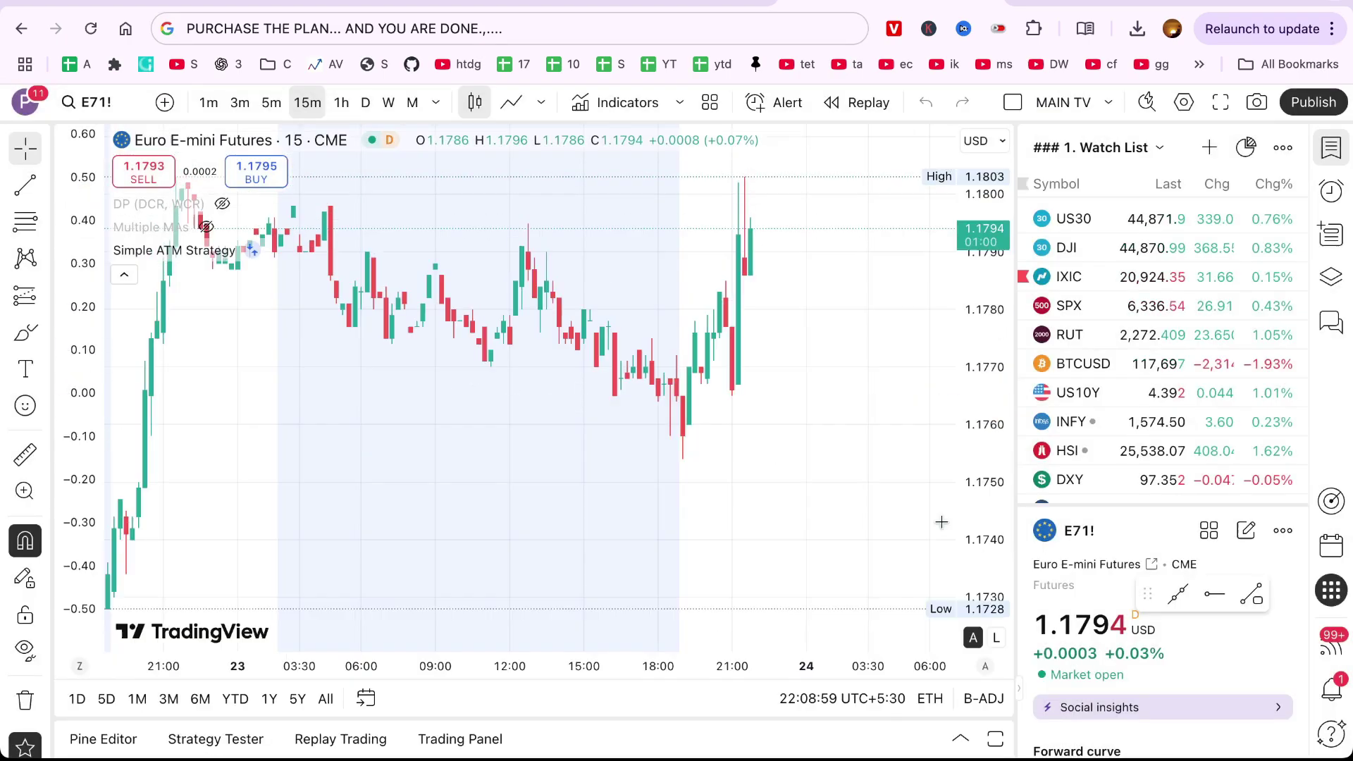
left_click(261, 172)
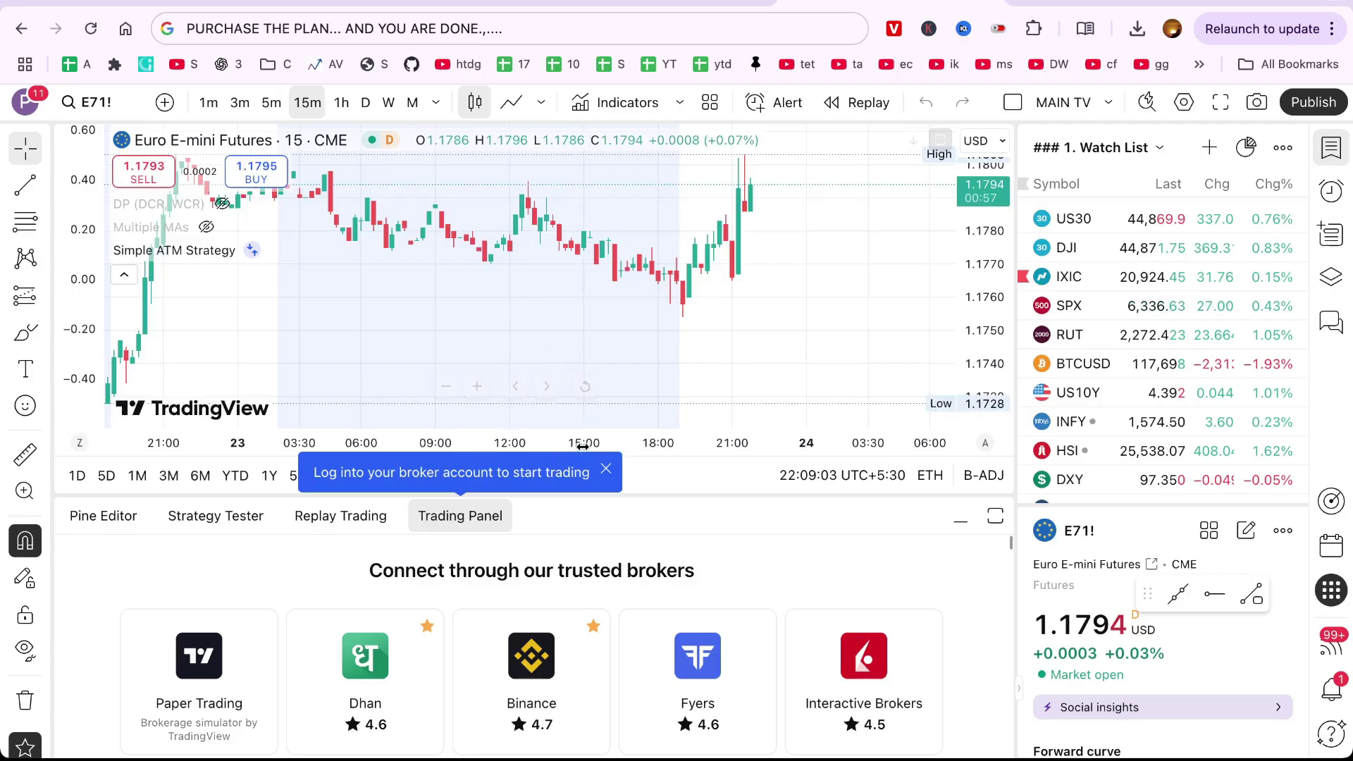
left_click(609, 470)
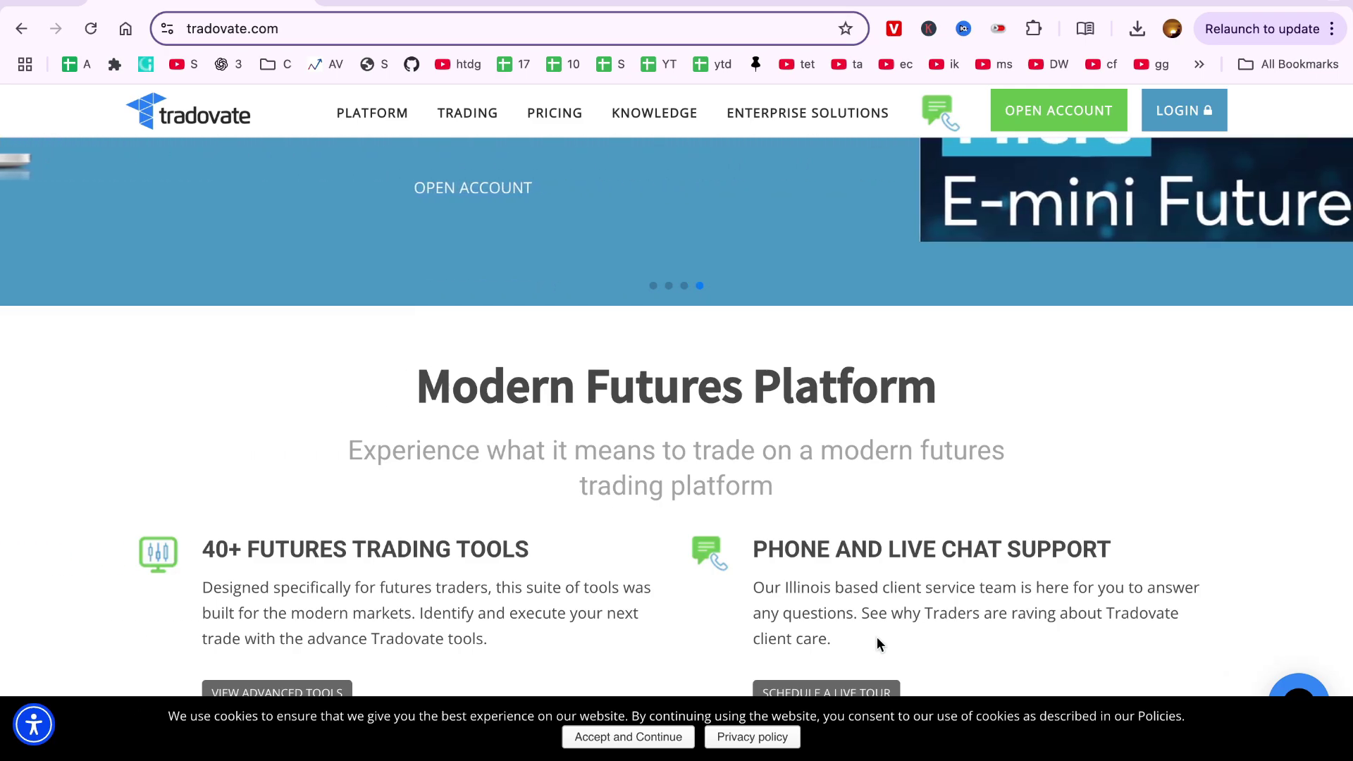
- Go to the Tradovate checkout for the $9.99 TradingView add-on
left_click(646, 21)
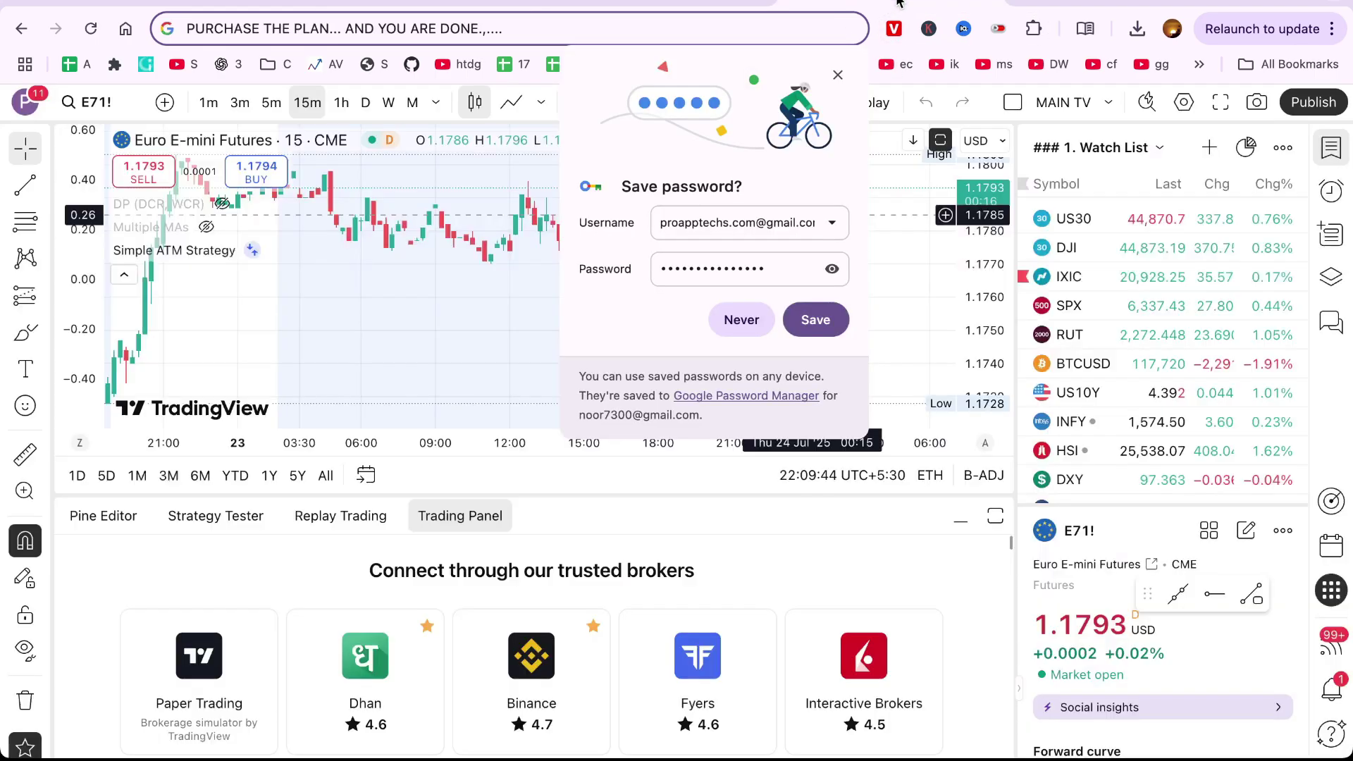
- Dismiss Chrome's save-password offer and zoom out on the 15-minute Euro futures chart
left_click(837, 75)
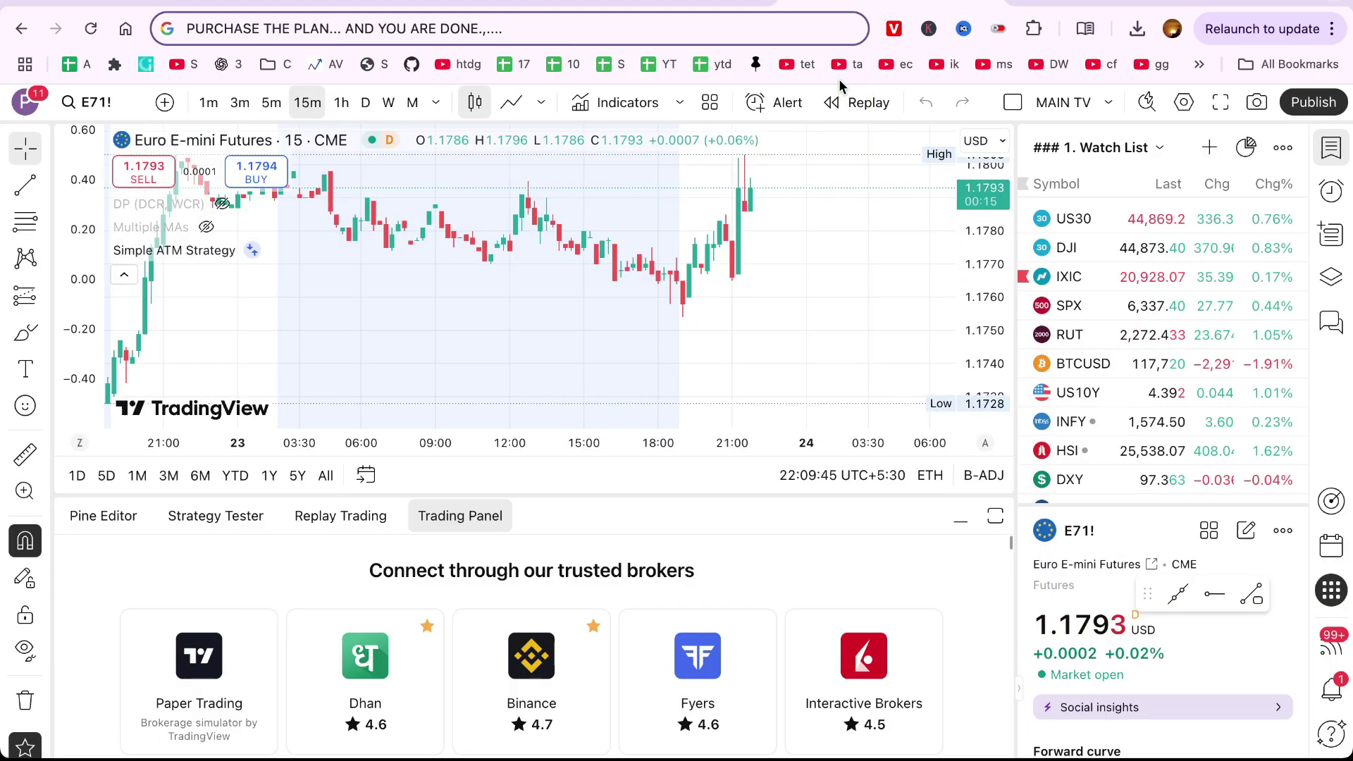
scroll(855, 322, "down", 2)
scroll(855, 322, "down", 1)
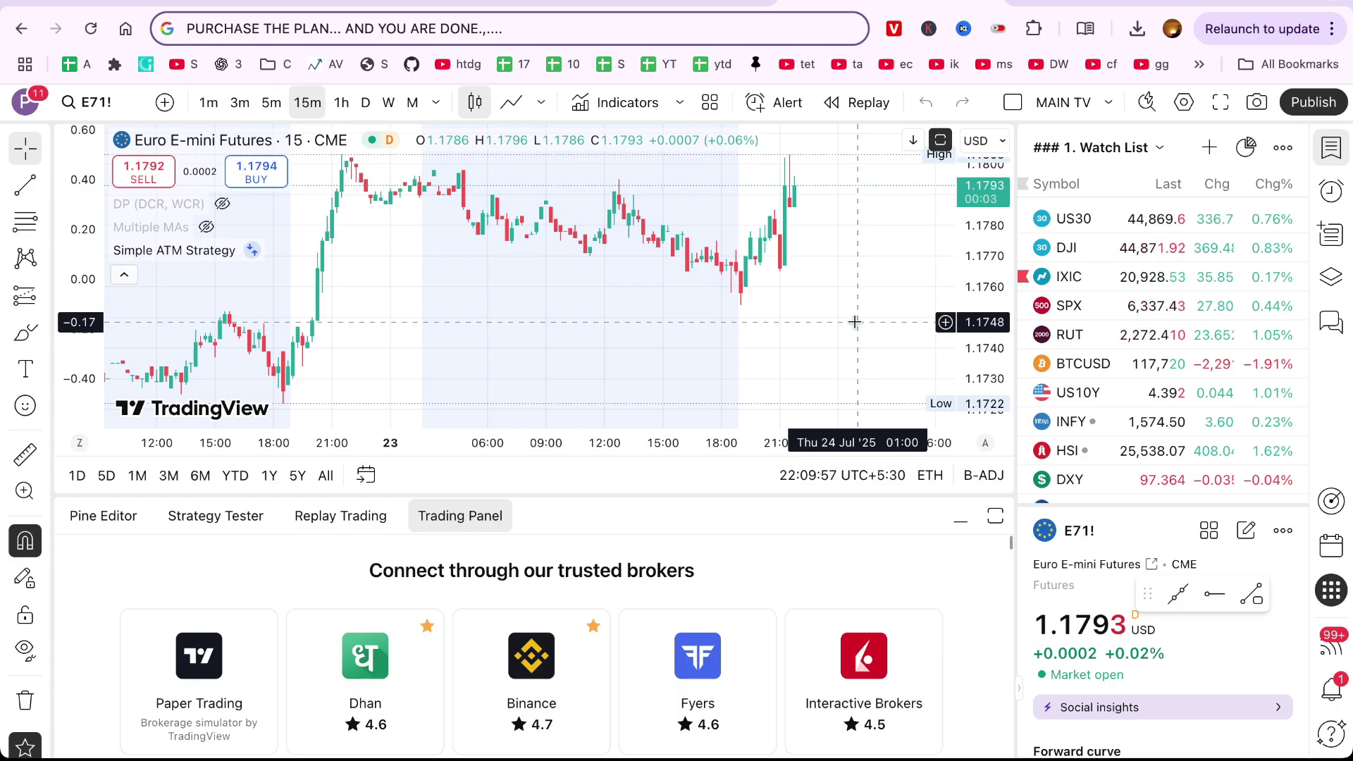
- Switch the Euro E-mini Futures chart to the D timeframe and adjust the visible range
scroll(821, 264, "down", 2)
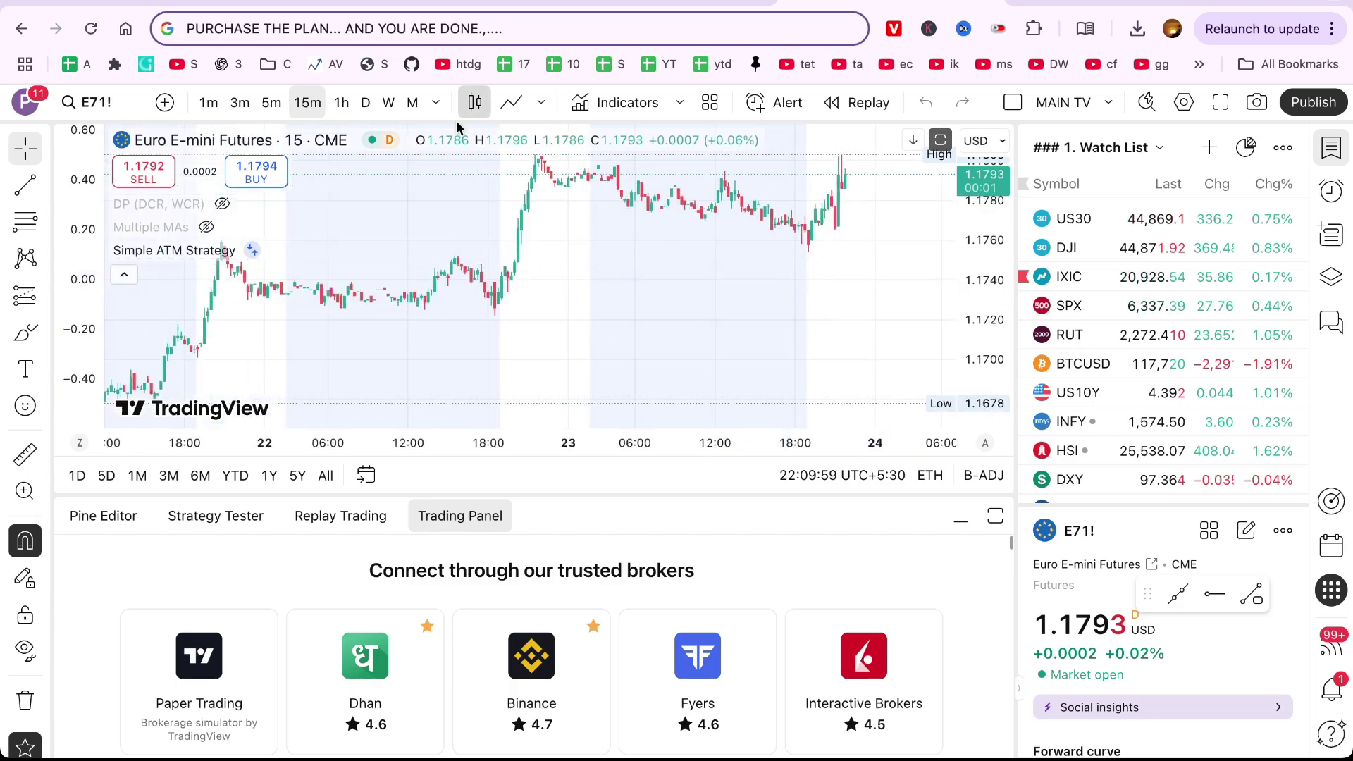
left_click(365, 103)
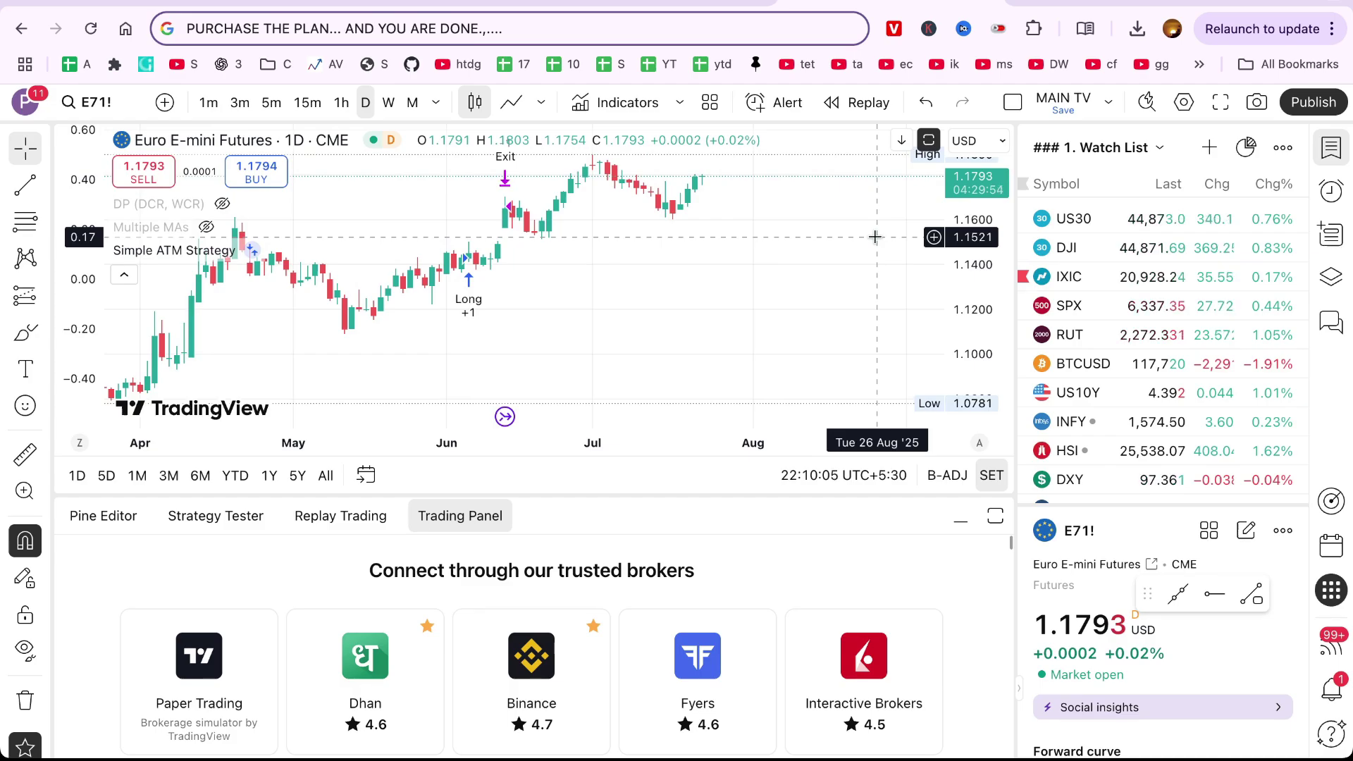
scroll(821, 272, "down", 5)
scroll(823, 273, "down", 5)
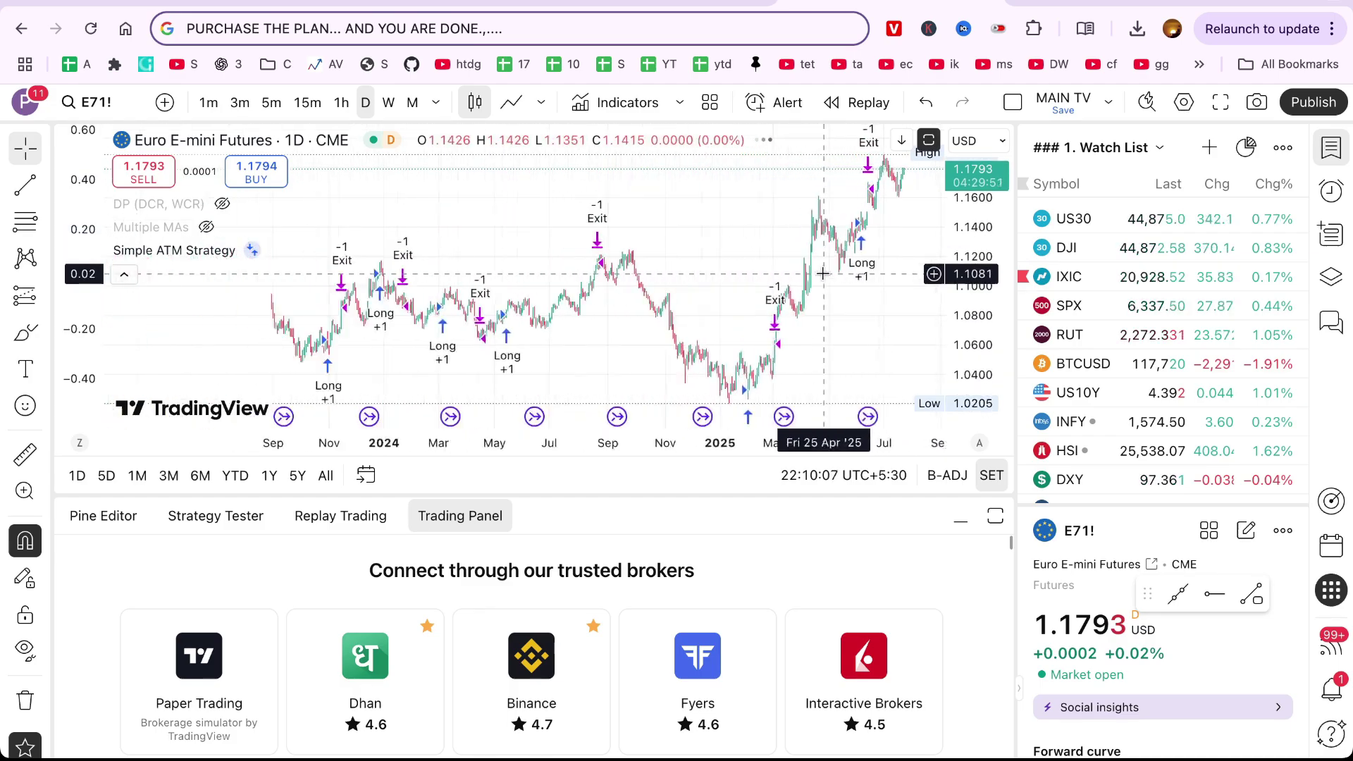
scroll(822, 273, "up", 3)
scroll(822, 273, "up", 3)
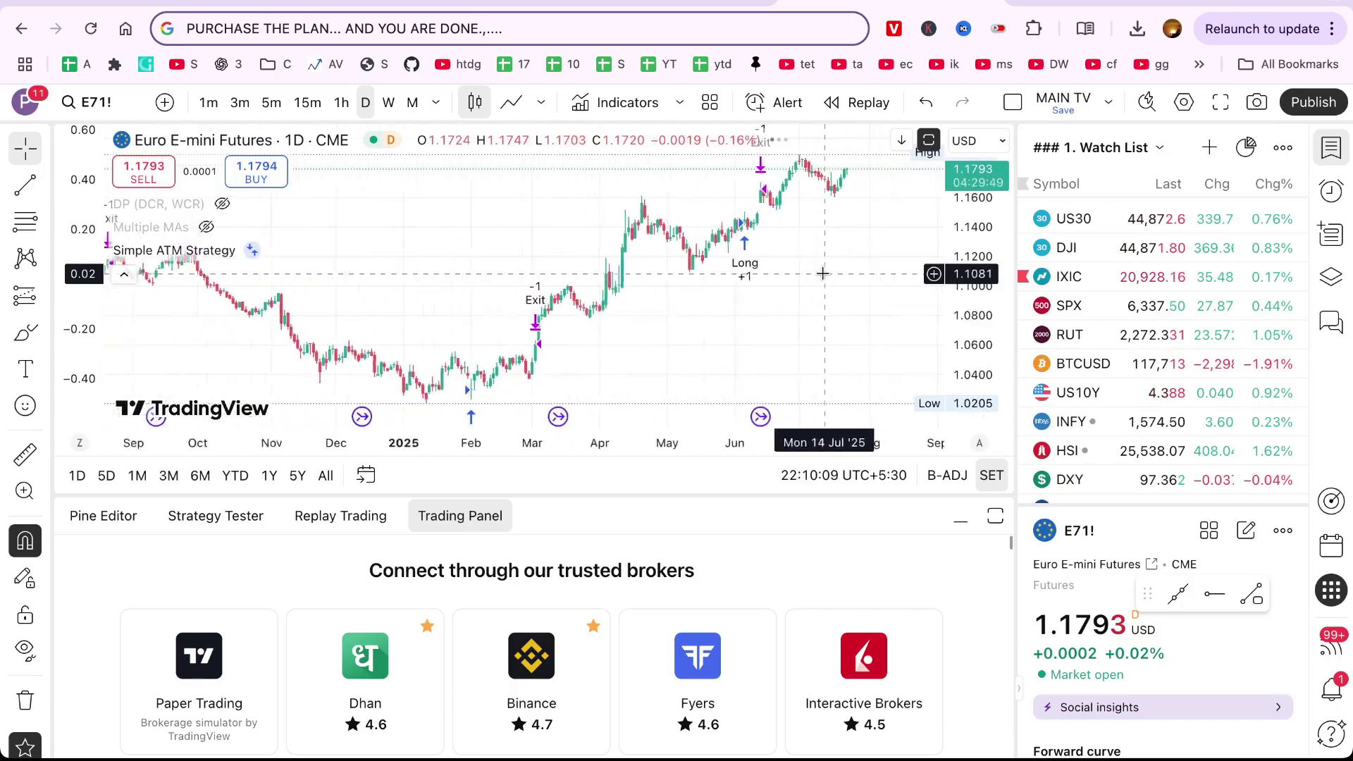
scroll(823, 273, "up", 2)
scroll(822, 273, "up", 1)
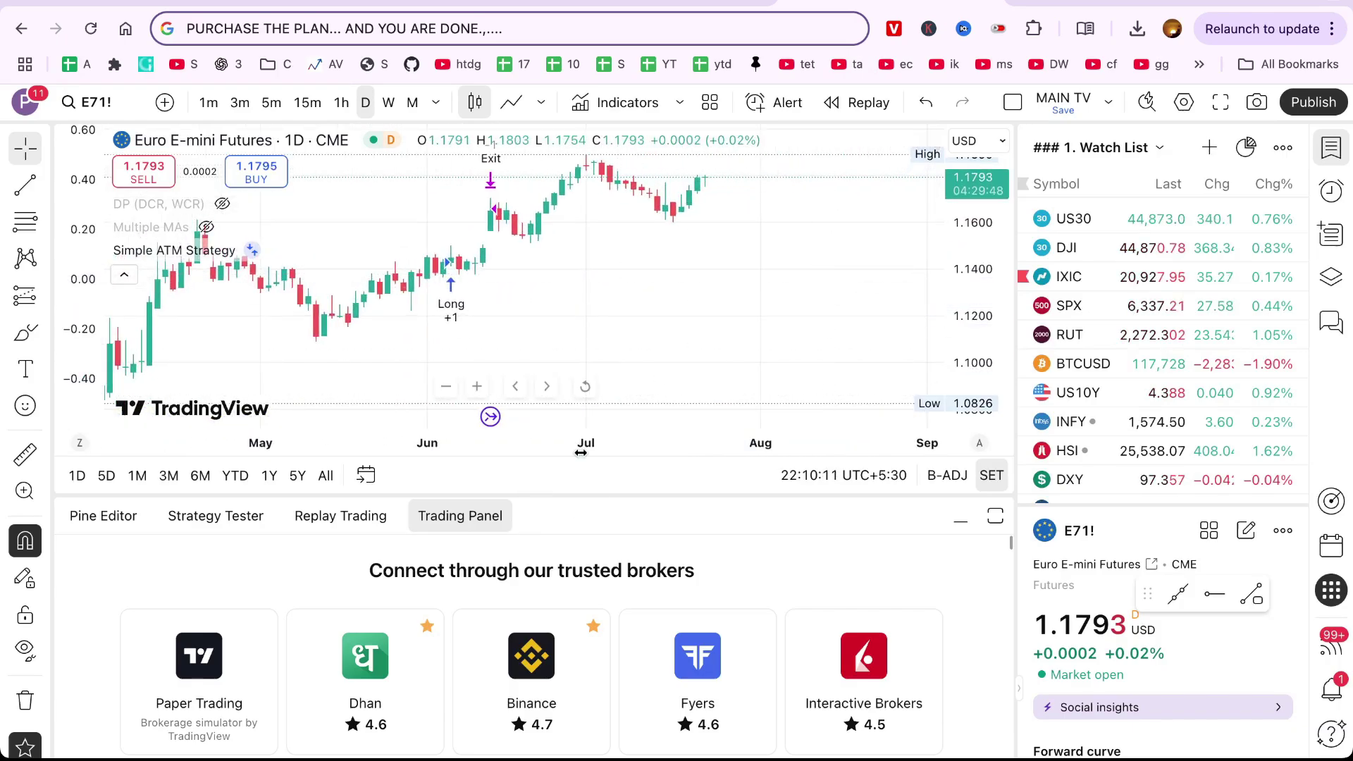